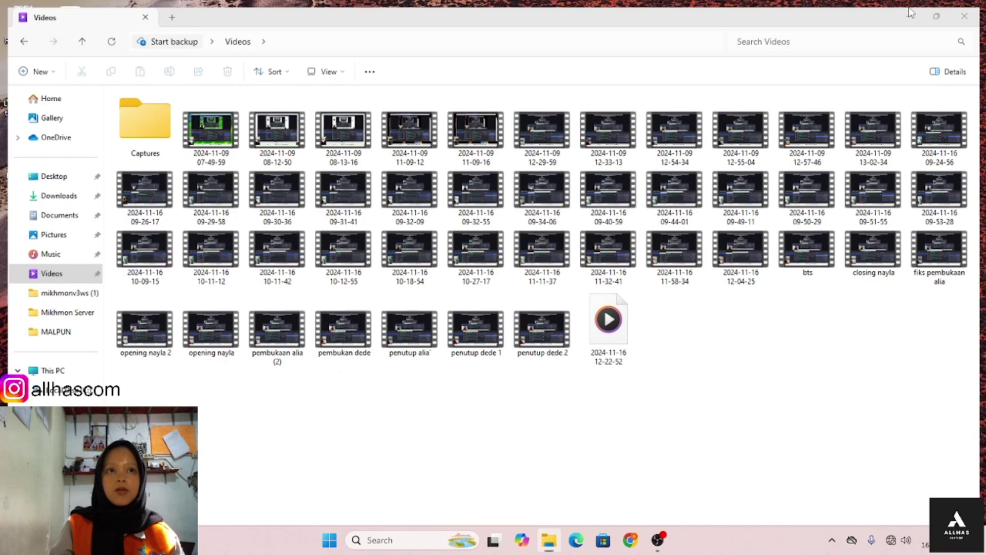
- Minimize all windows to show the Windows desktop
{"action": "key", "text": "super+d"}
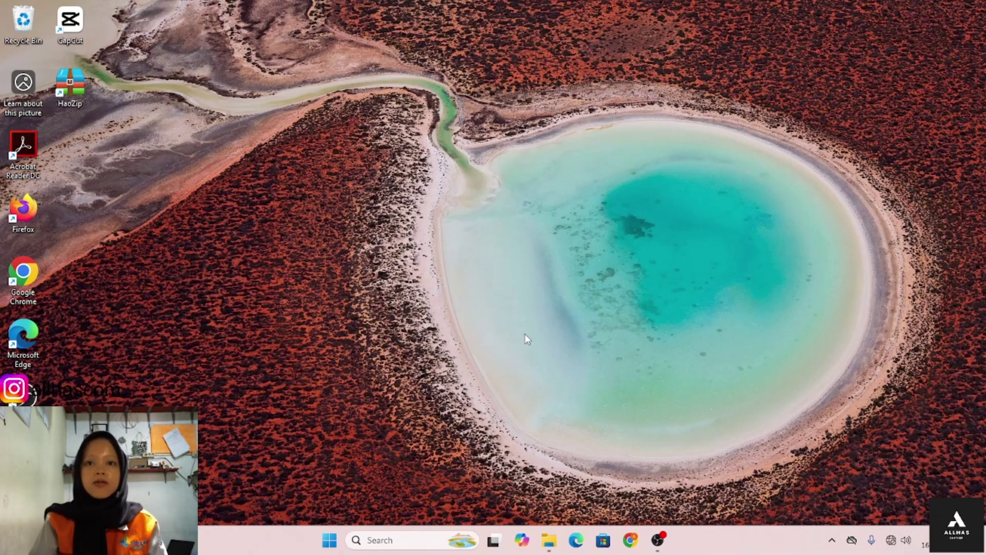
- Launch WinBox by searching 'winb' in the Windows taskbar search
{"action": "left_click", "coordinate": [409, 546]}
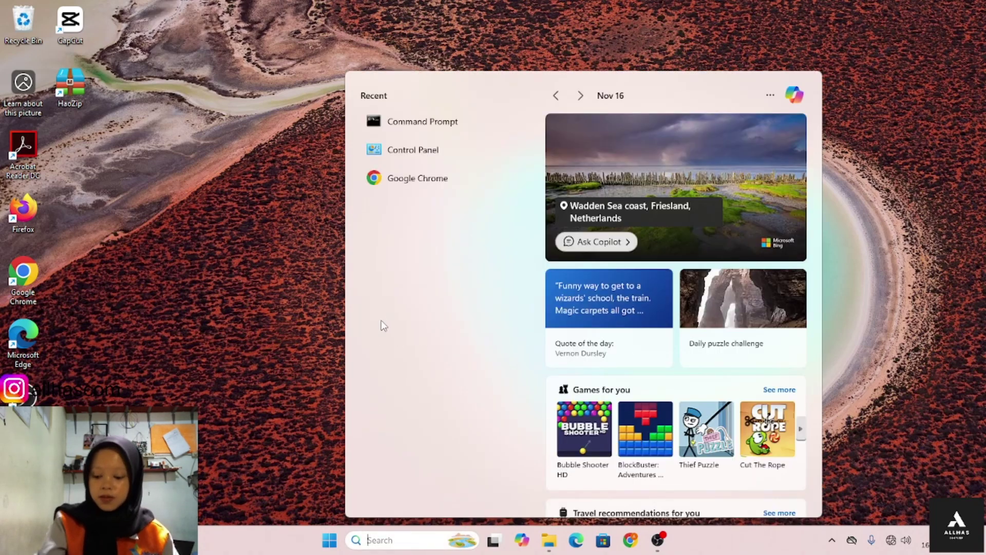
{"action": "type", "text": "win"}
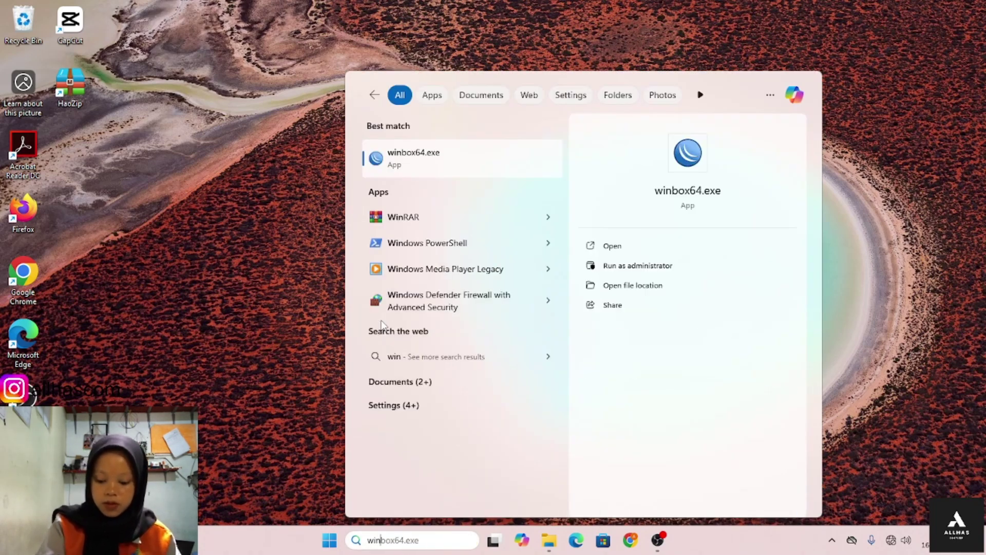
{"action": "type", "text": "b"}
{"action": "key", "text": "Return"}
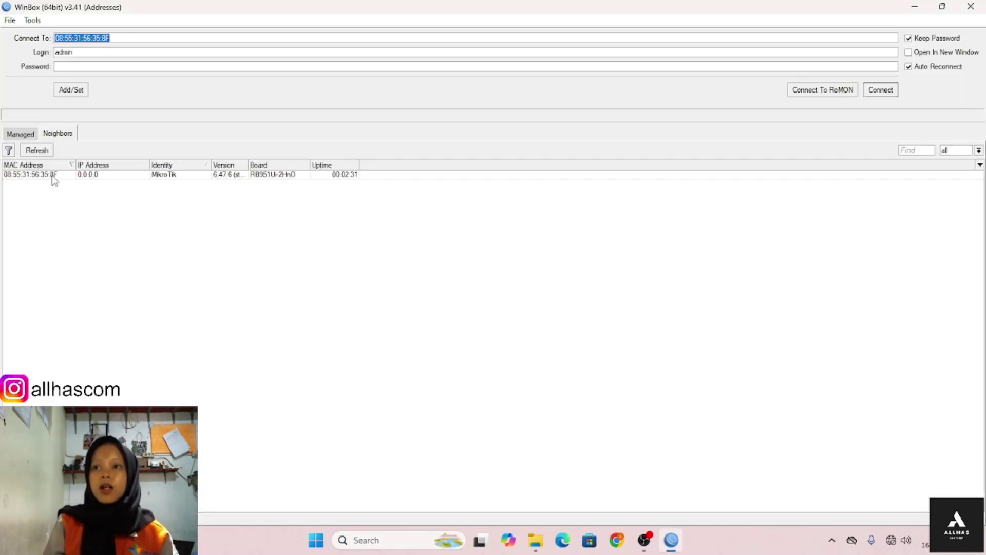
- Connect to the discovered RB951Ui-2HnD router by its MAC address
{"action": "left_click", "coordinate": [53, 175]}
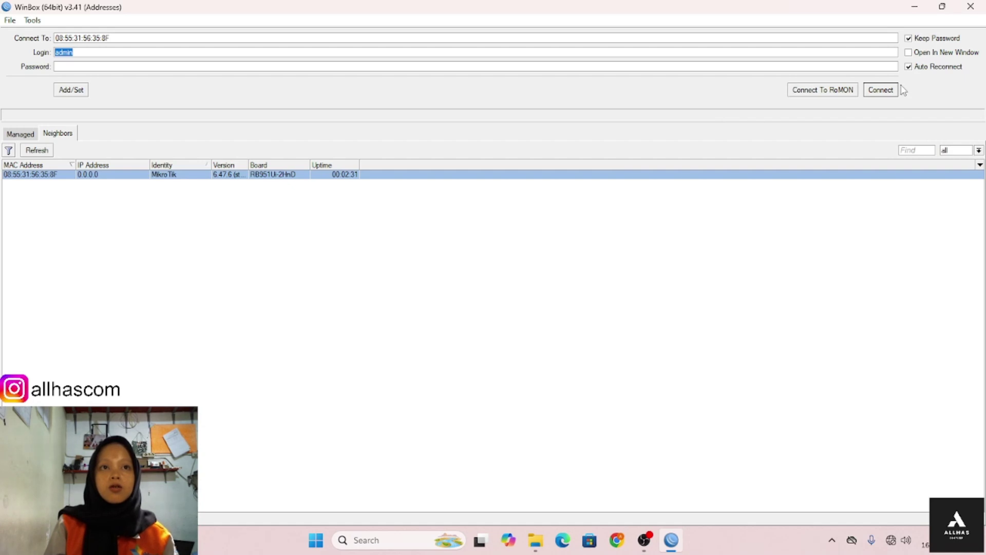
{"action": "left_click", "coordinate": [888, 95]}
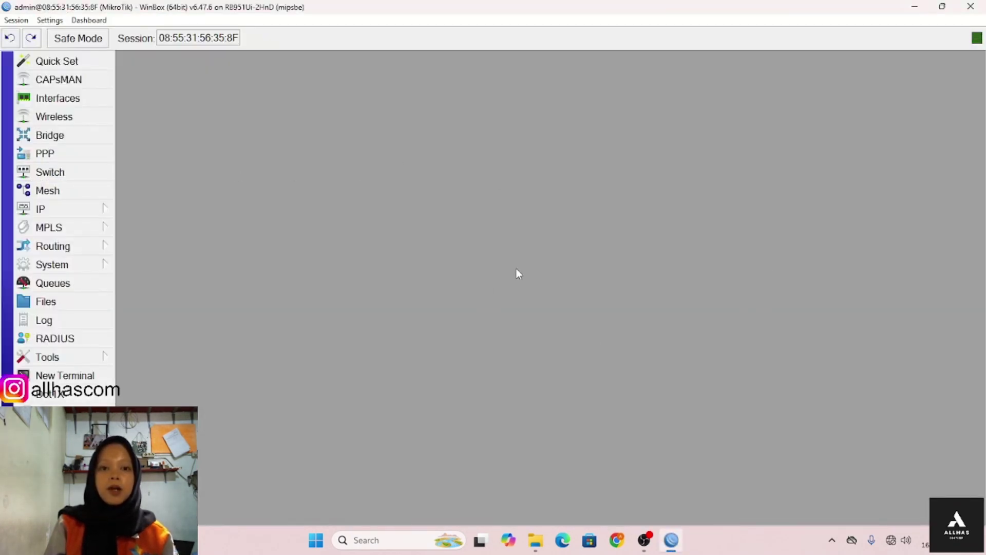
- Rename interface ether1 to 'internet' and ether2 to 'lan'
{"action": "left_click", "coordinate": [49, 104]}
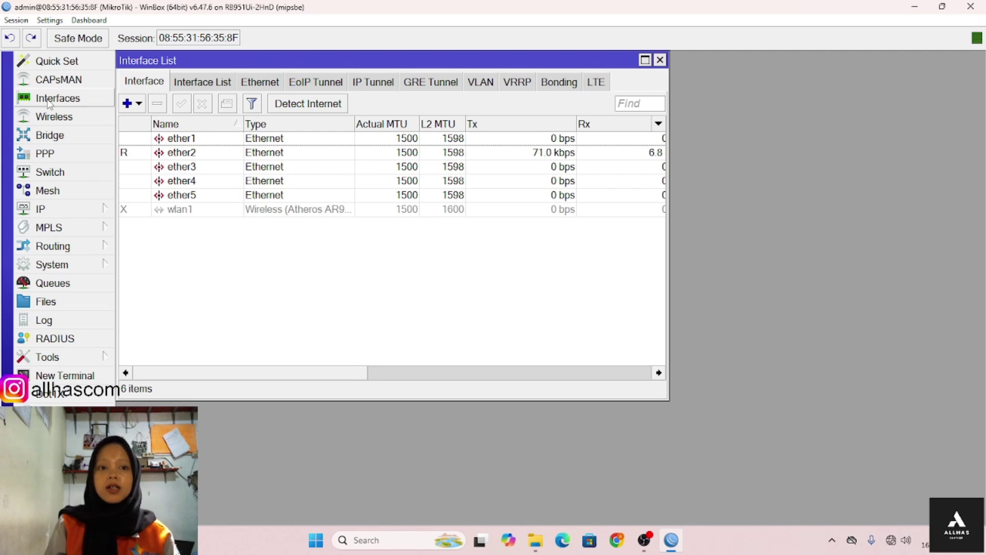
{"action": "double_click", "coordinate": [148, 140]}
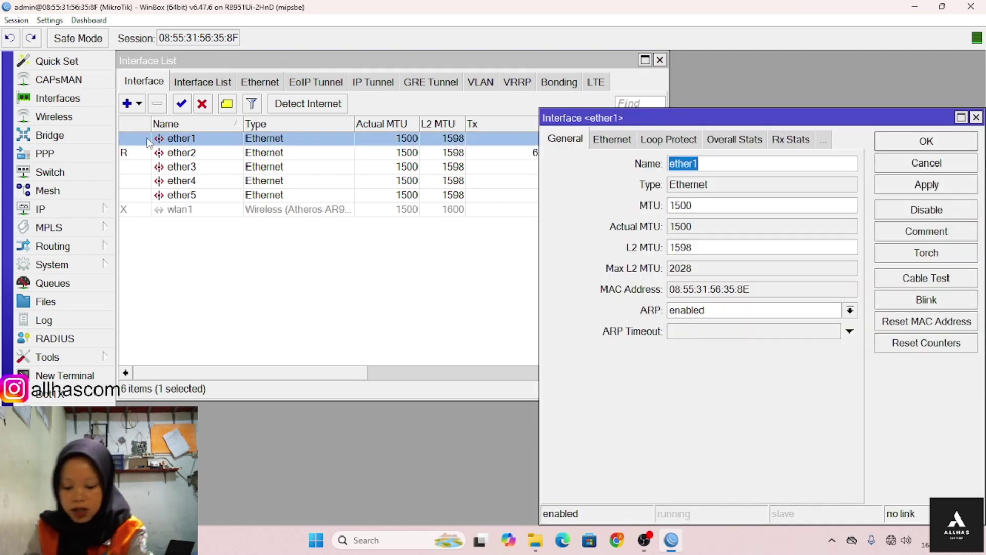
{"action": "type", "text": "internet"}
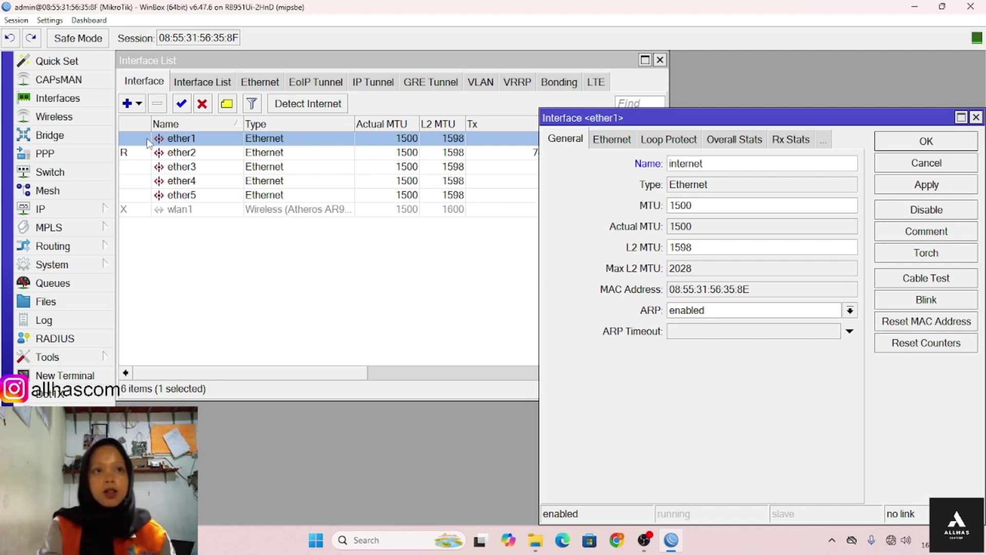
{"action": "left_click", "coordinate": [957, 144]}
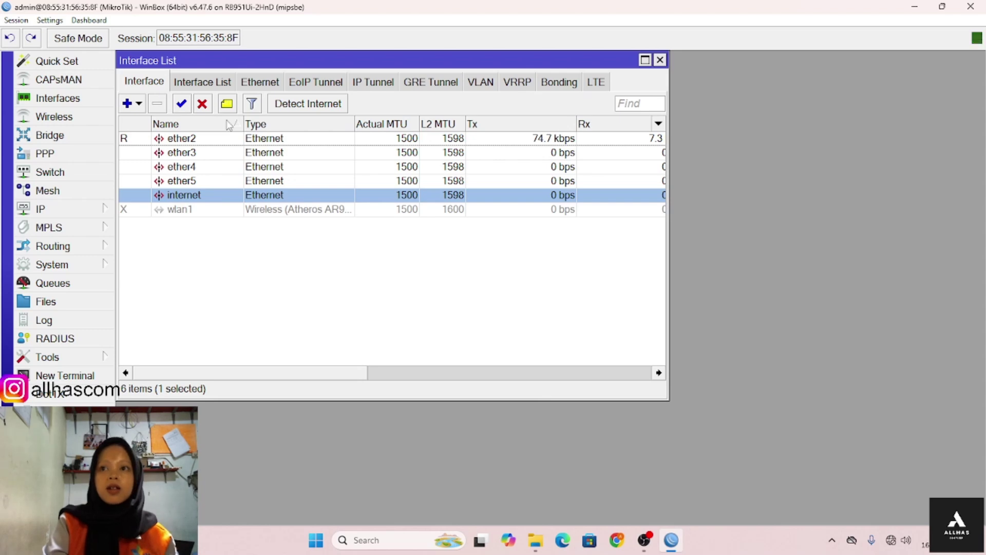
{"action": "double_click", "coordinate": [245, 142]}
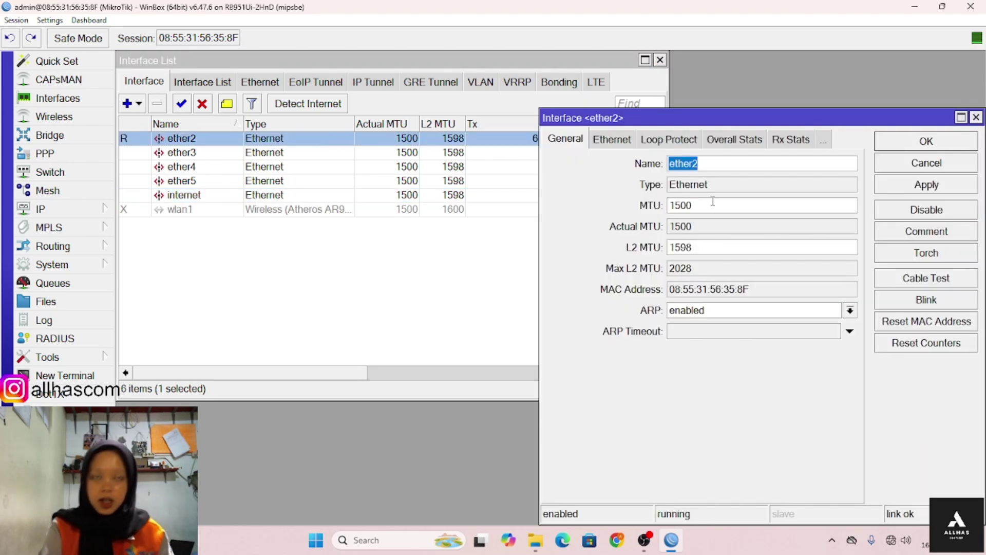
{"action": "type", "text": "lan"}
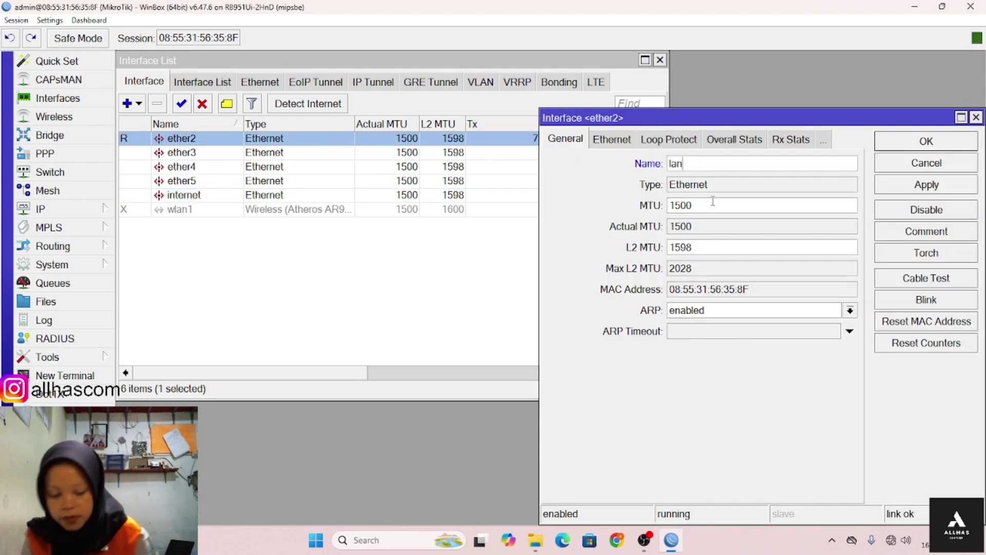
{"action": "left_click", "coordinate": [907, 145]}
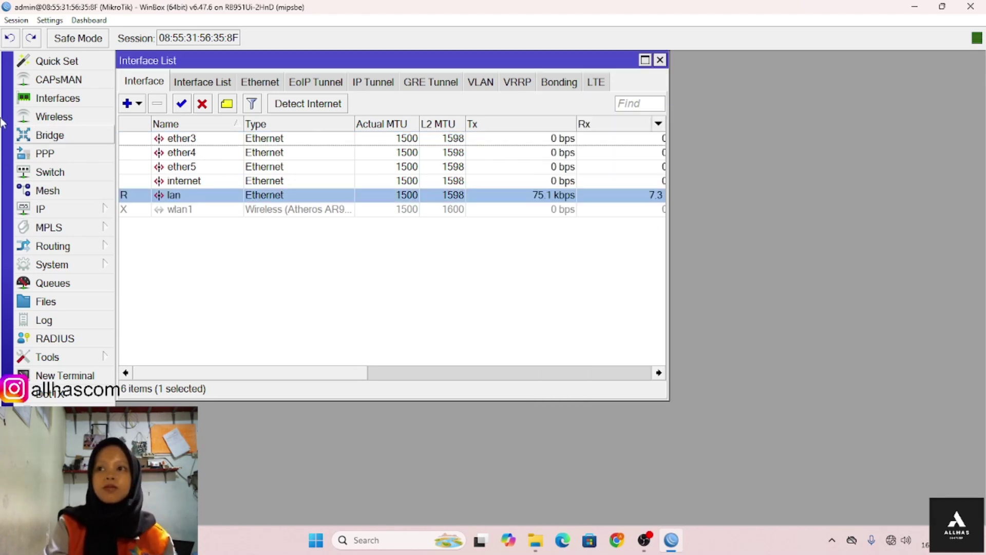
- Add a DHCP client on the internet interface, keeping the hostname and clientid options
{"action": "left_click", "coordinate": [58, 209]}
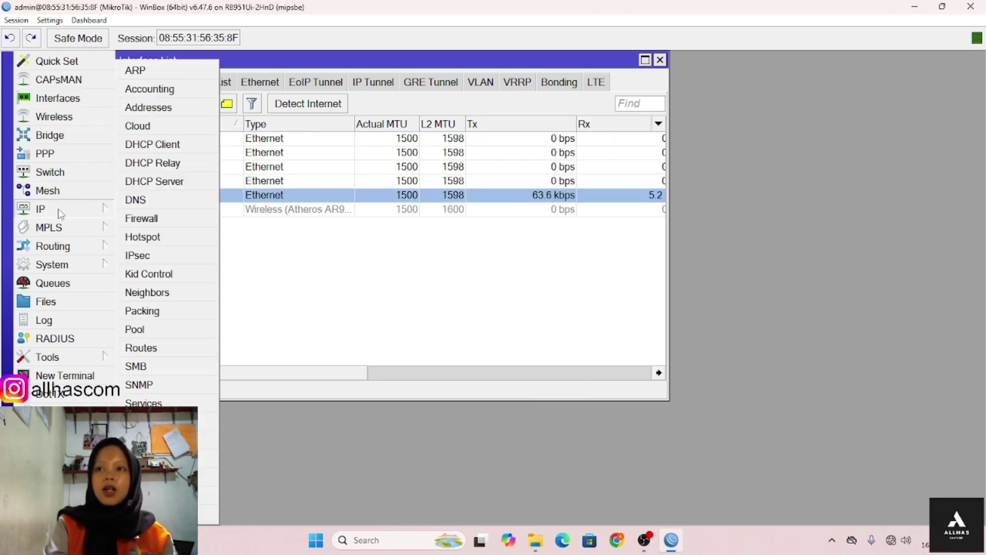
{"action": "left_click", "coordinate": [162, 153]}
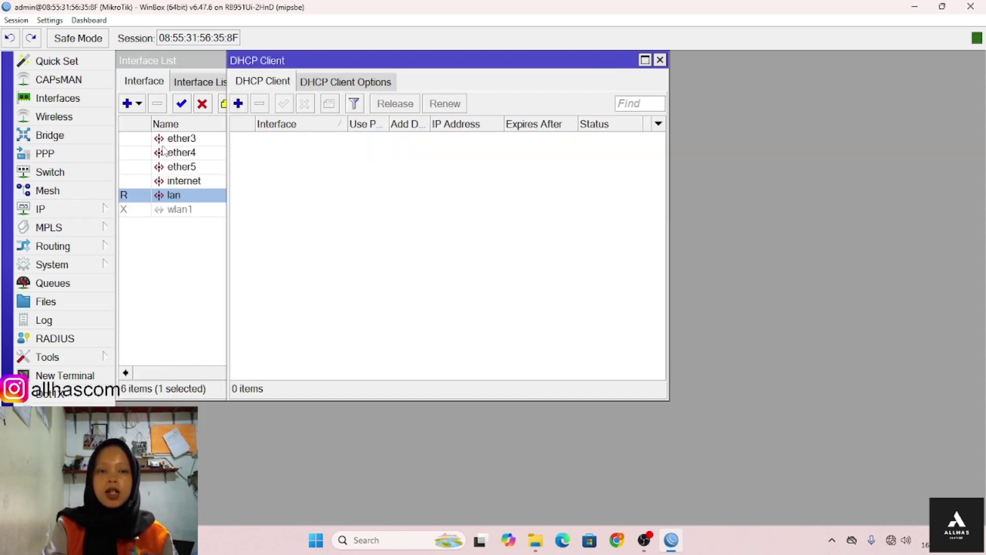
{"action": "left_click", "coordinate": [238, 104]}
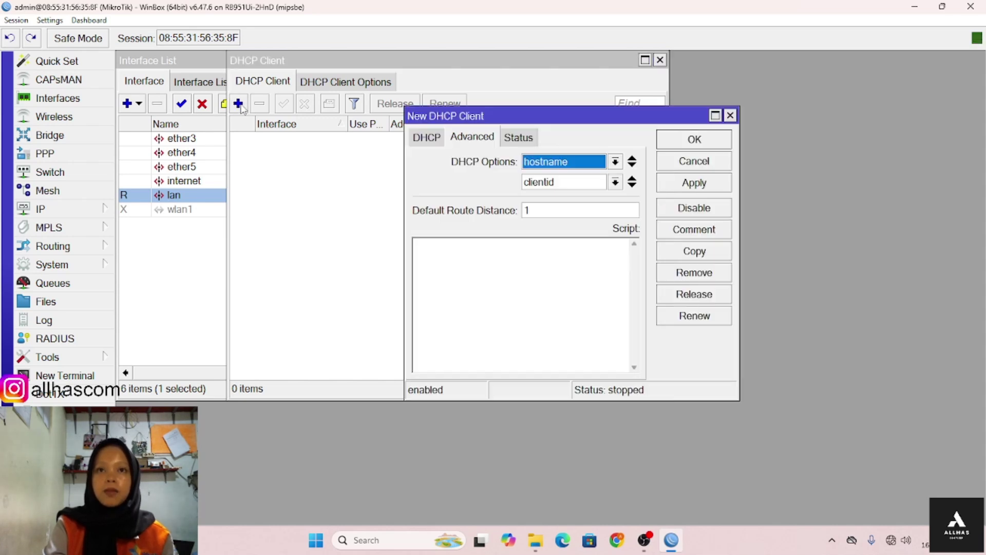
{"action": "left_click", "coordinate": [417, 139]}
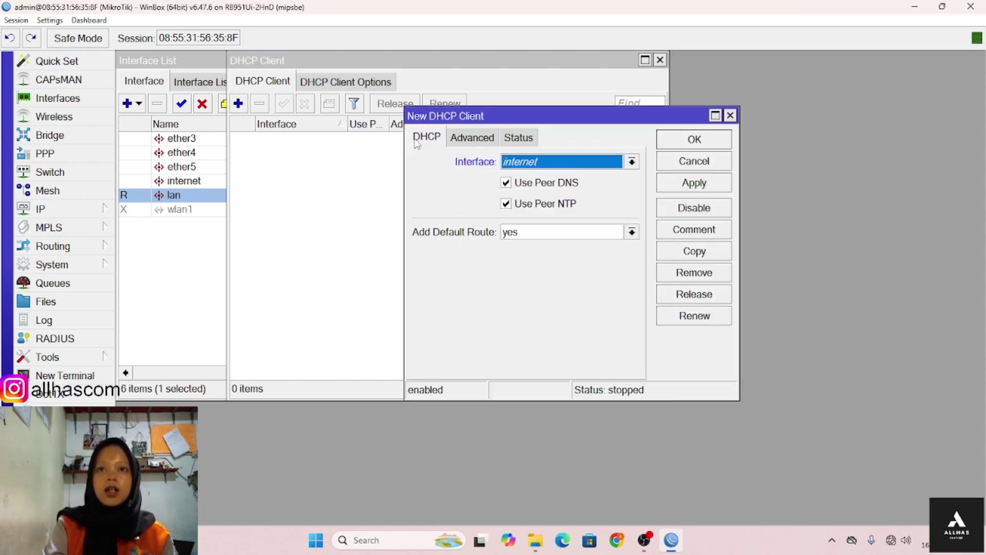
{"action": "left_click", "coordinate": [472, 137]}
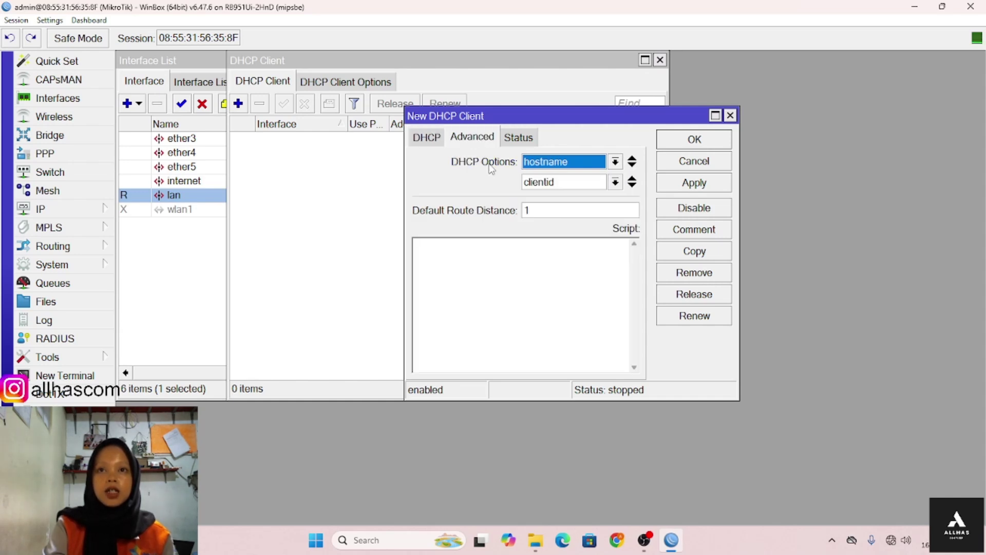
{"action": "left_click", "coordinate": [570, 165]}
{"action": "left_click", "coordinate": [580, 205]}
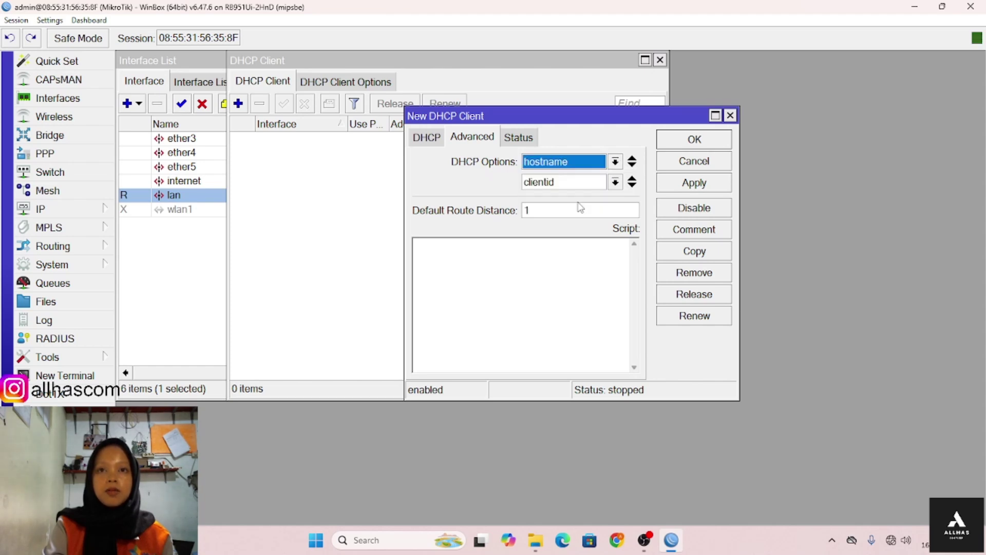
{"action": "left_click", "coordinate": [578, 183]}
{"action": "left_click", "coordinate": [576, 199]}
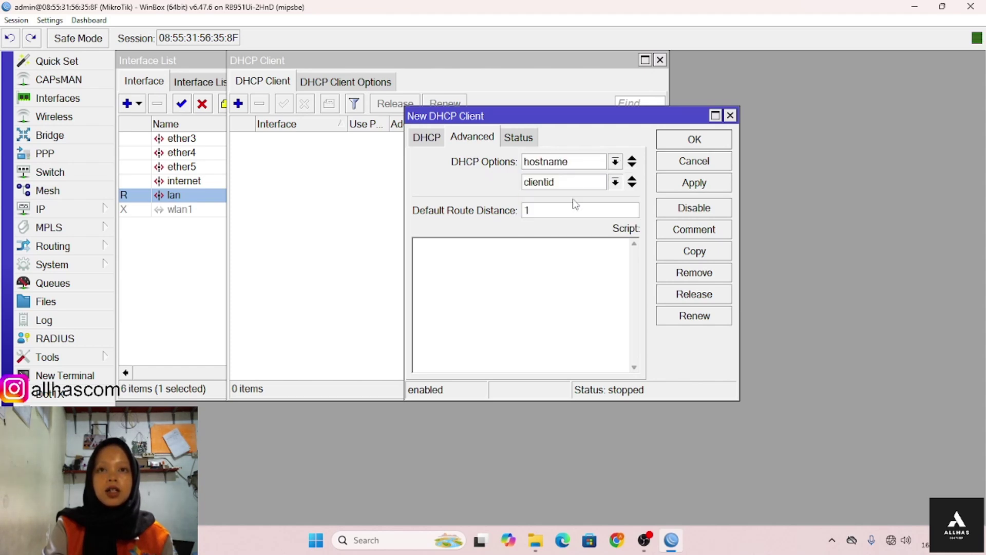
{"action": "left_click", "coordinate": [673, 139]}
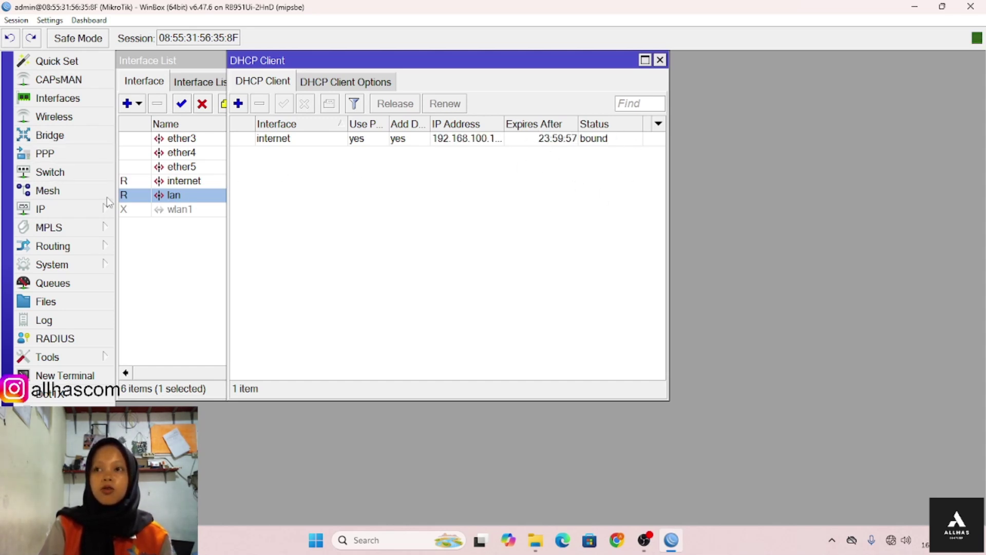
- Create a new bridge named bridge1
{"action": "left_click", "coordinate": [49, 135]}
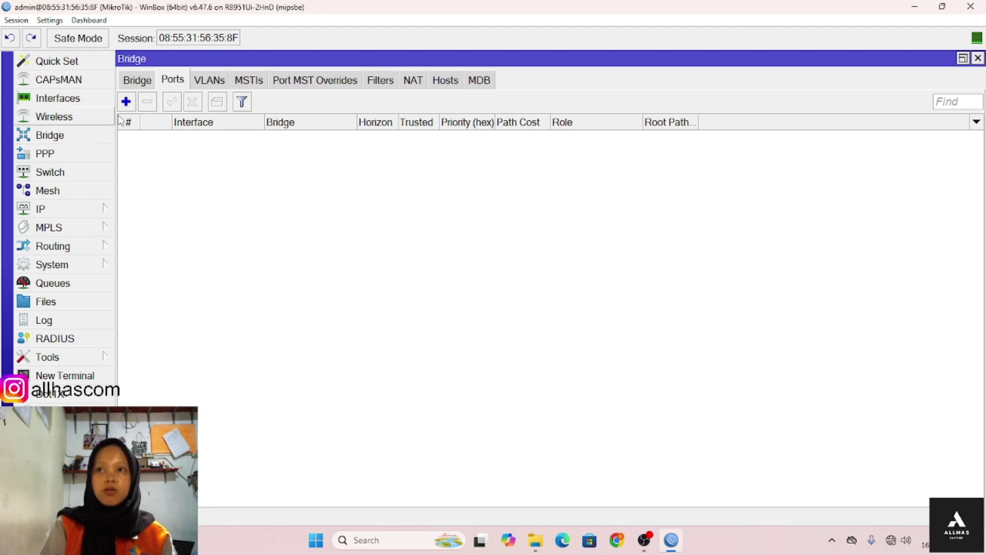
{"action": "left_click", "coordinate": [140, 84]}
{"action": "left_click", "coordinate": [126, 101]}
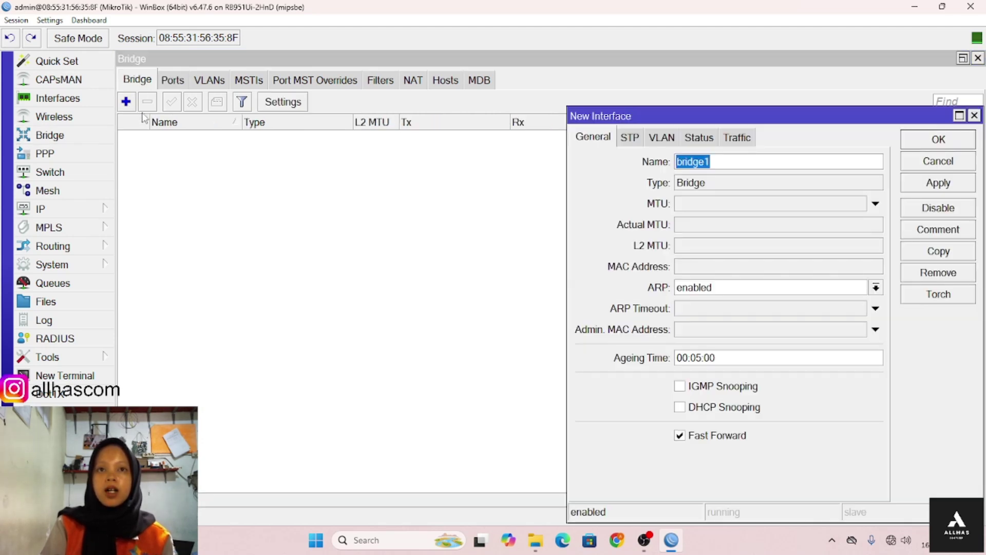
{"action": "left_click", "coordinate": [946, 143]}
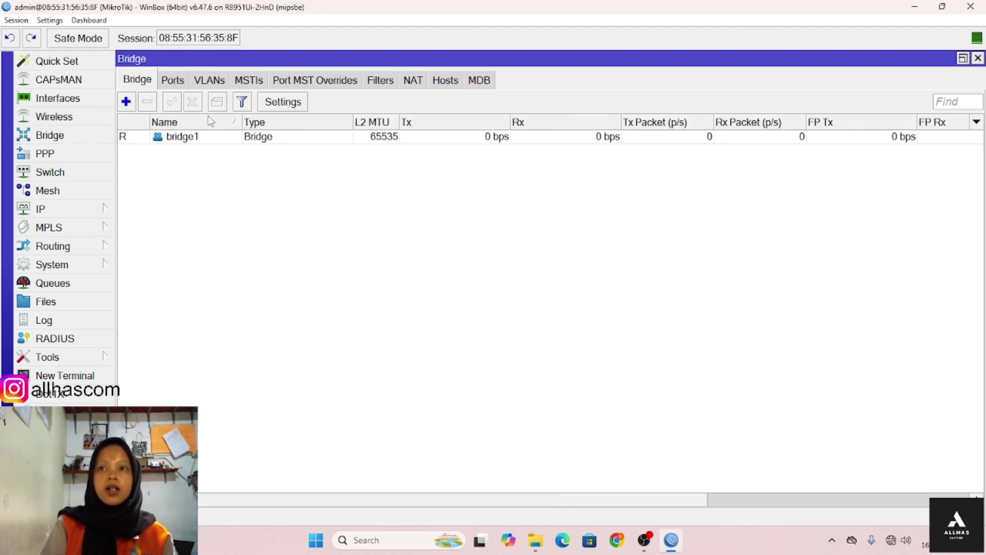
- Add lan as a port of bridge1
{"action": "left_click", "coordinate": [180, 84]}
{"action": "left_click", "coordinate": [127, 102]}
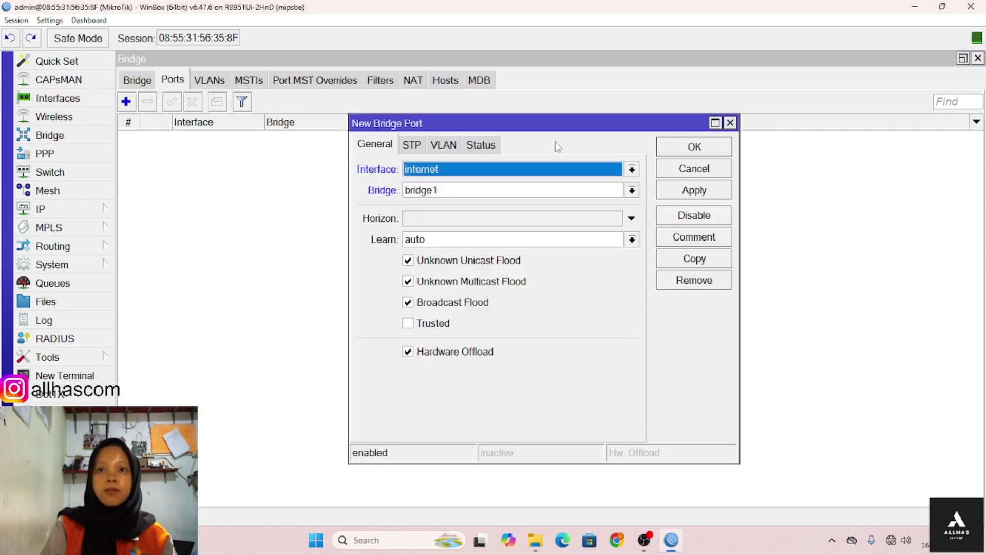
{"action": "left_click", "coordinate": [540, 171]}
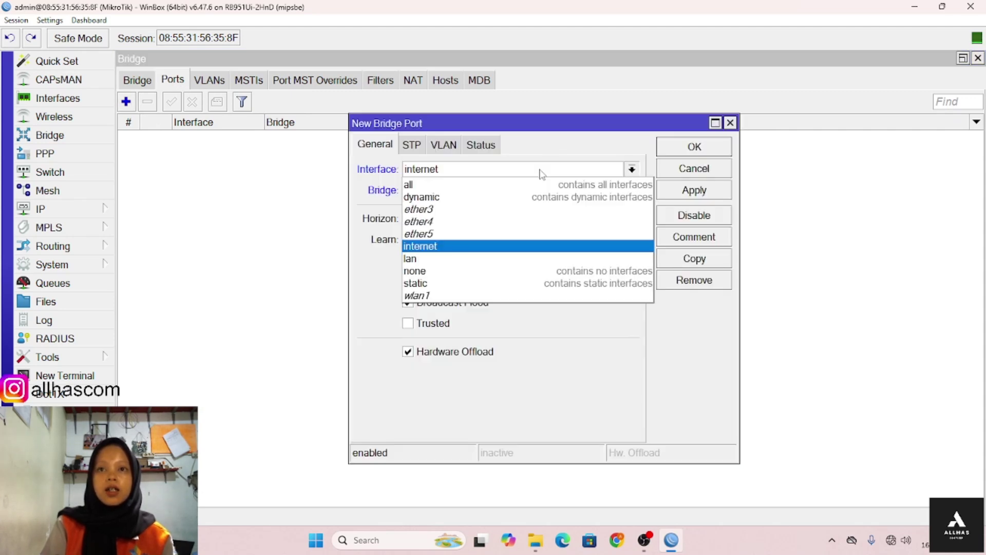
{"action": "left_click", "coordinate": [527, 258]}
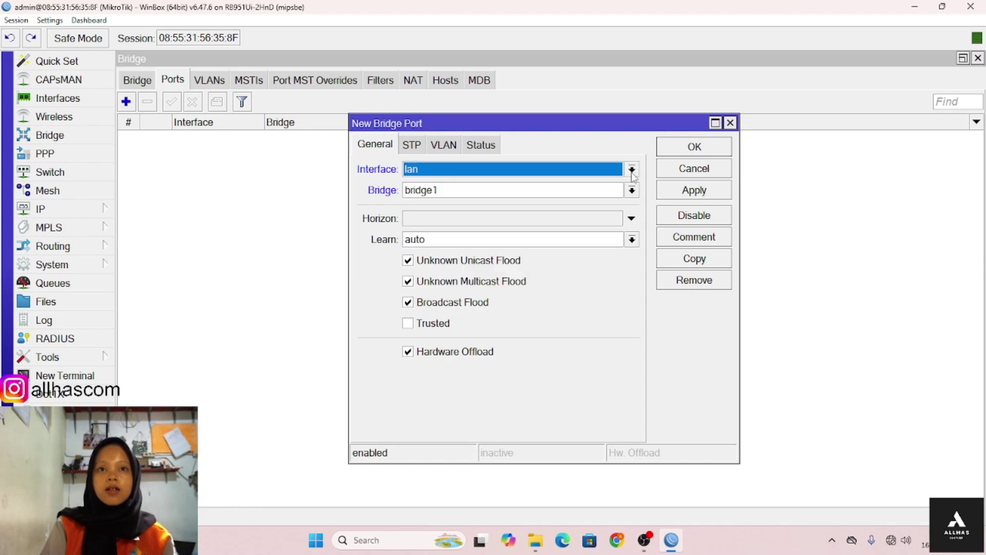
{"action": "left_click", "coordinate": [681, 152]}
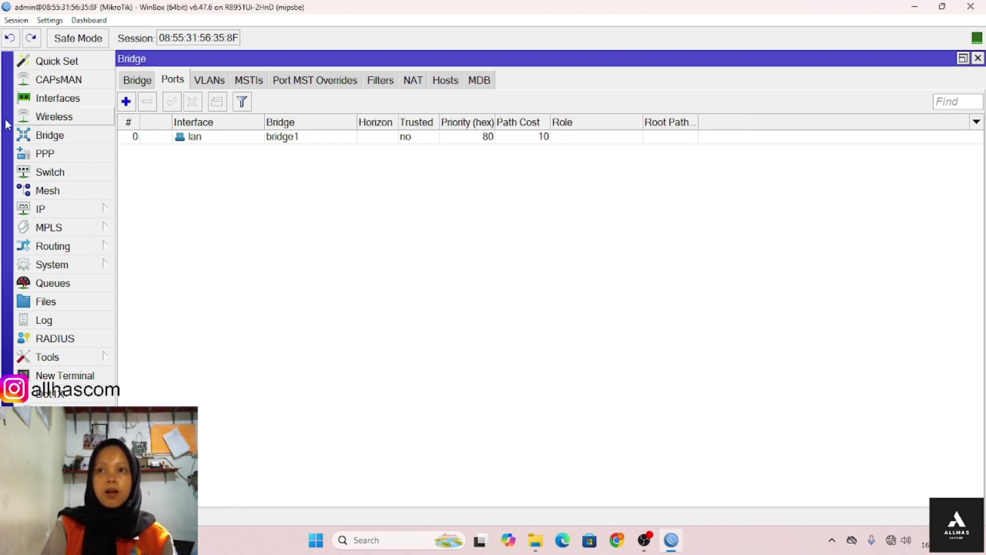
{"action": "left_click", "coordinate": [126, 102]}
{"action": "left_click", "coordinate": [420, 176]}
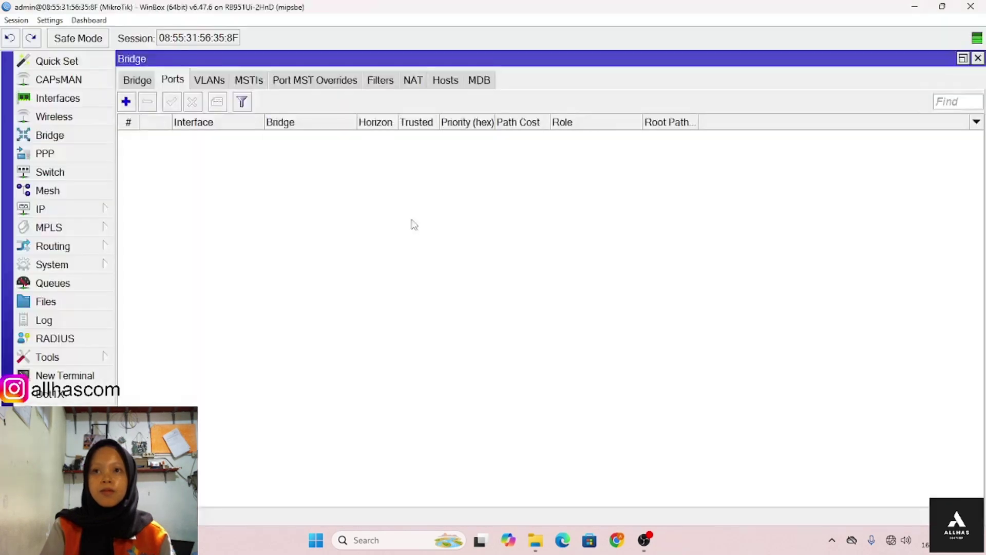
- Add ether3 and ether4 as ports of bridge1
{"action": "left_click", "coordinate": [130, 103]}
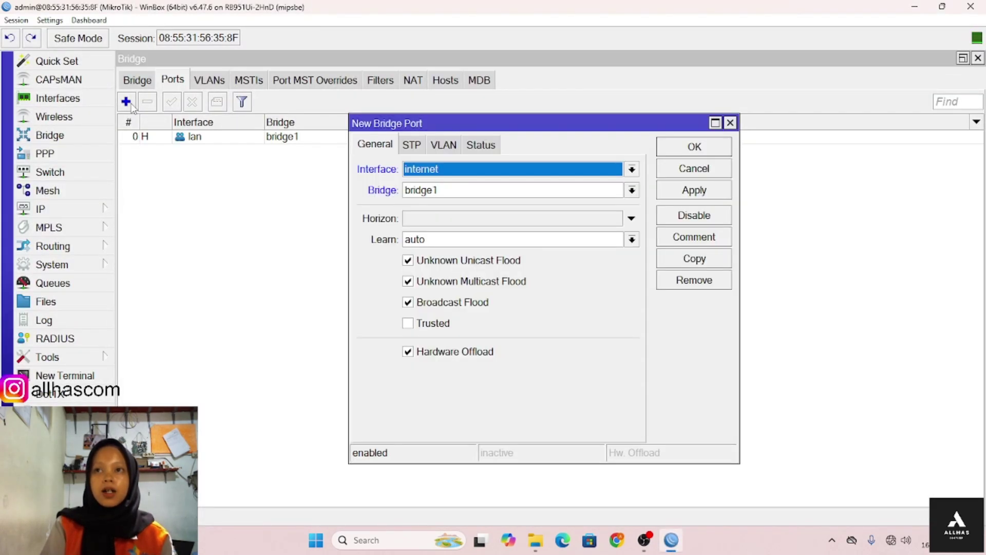
{"action": "left_click", "coordinate": [419, 172]}
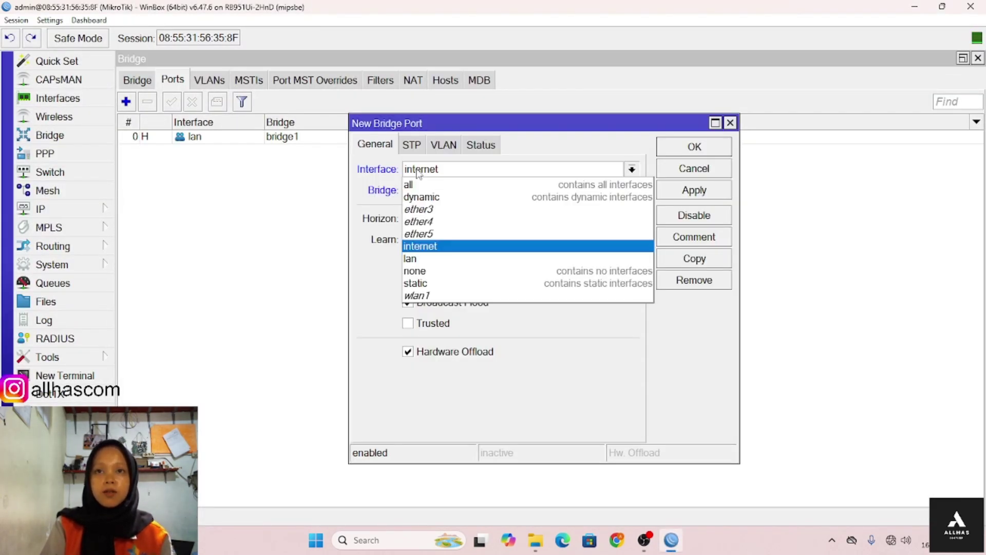
{"action": "left_click", "coordinate": [429, 212]}
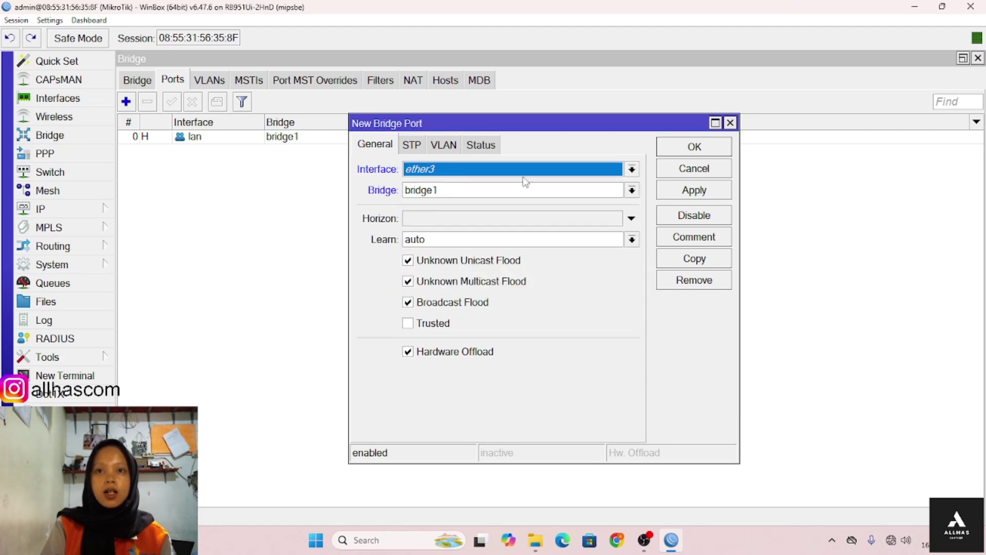
{"action": "left_click", "coordinate": [670, 149]}
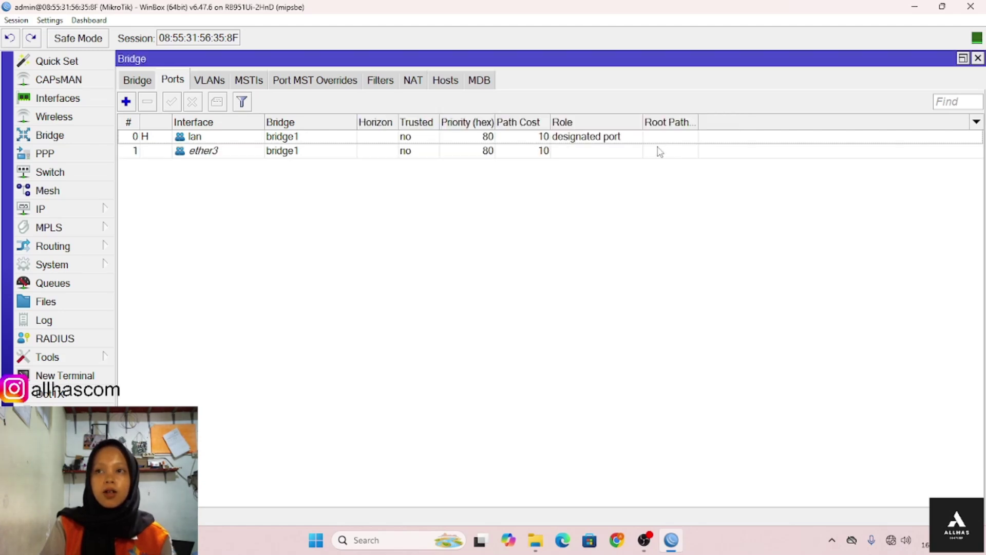
{"action": "left_click", "coordinate": [125, 103]}
{"action": "left_click", "coordinate": [466, 171]}
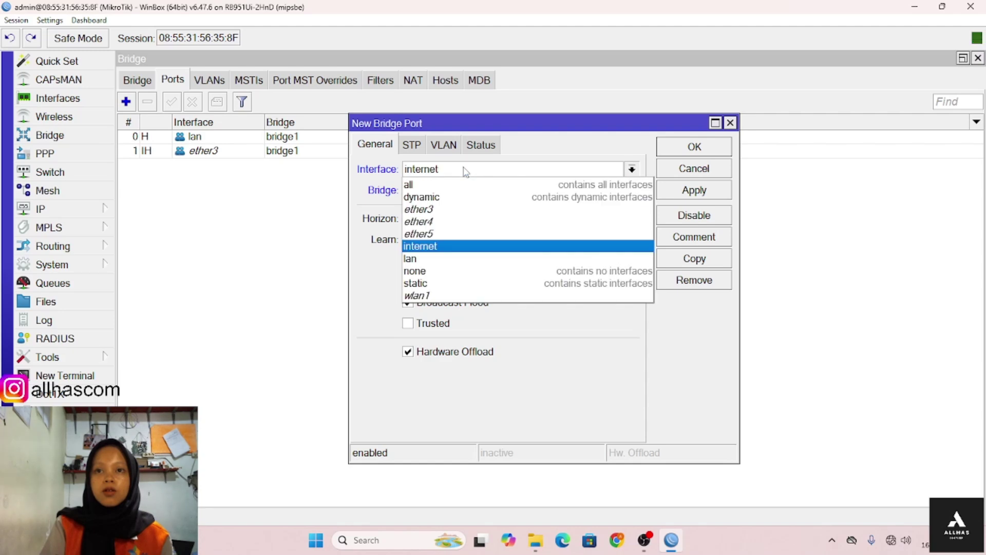
{"action": "left_click", "coordinate": [466, 222]}
{"action": "left_click", "coordinate": [668, 151]}
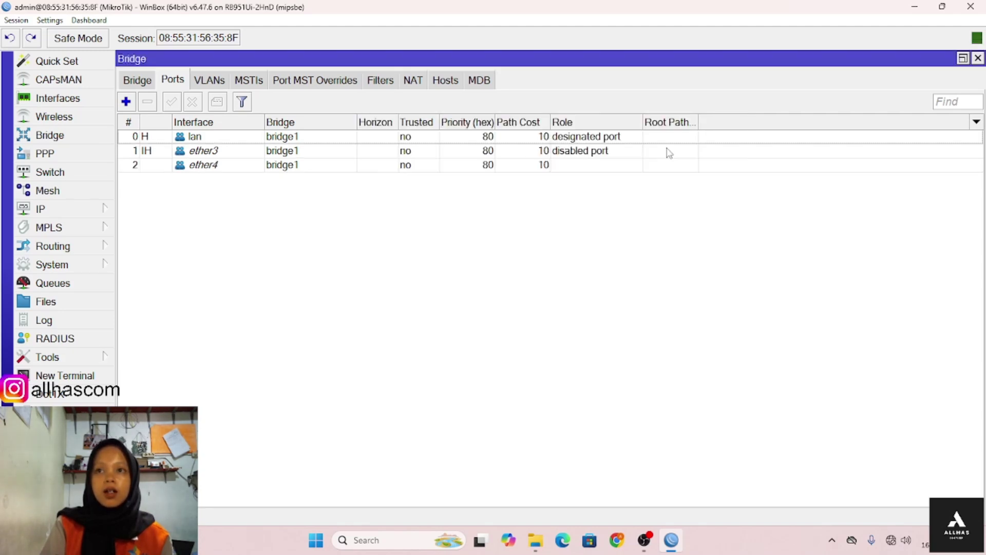
- Add wlan1 as a port of bridge1
{"action": "left_click", "coordinate": [126, 101]}
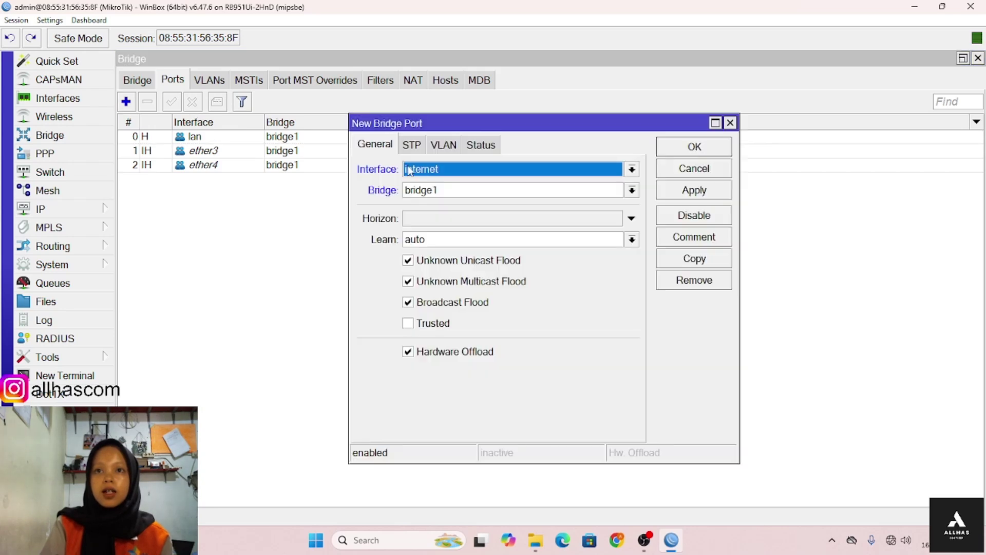
{"action": "left_click", "coordinate": [450, 171]}
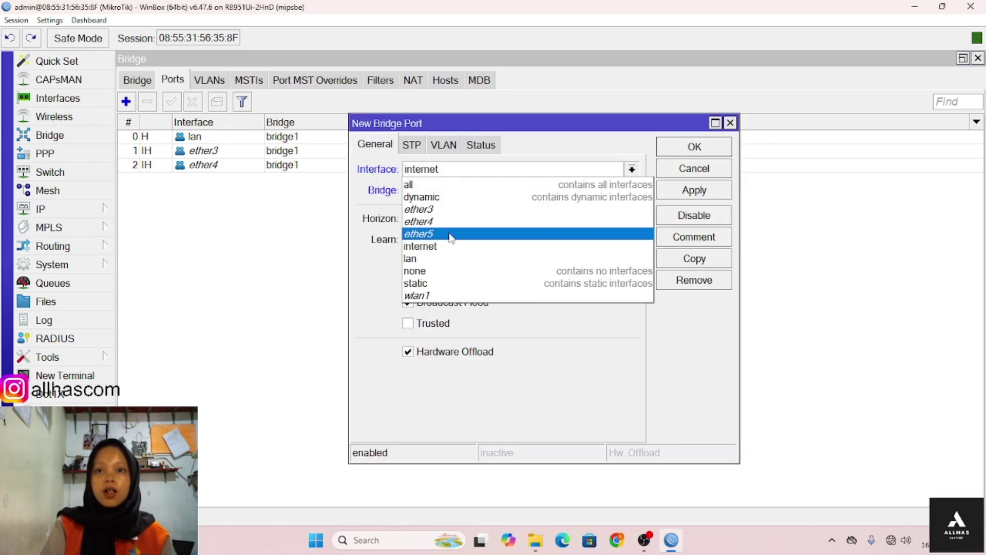
{"action": "left_click", "coordinate": [450, 296]}
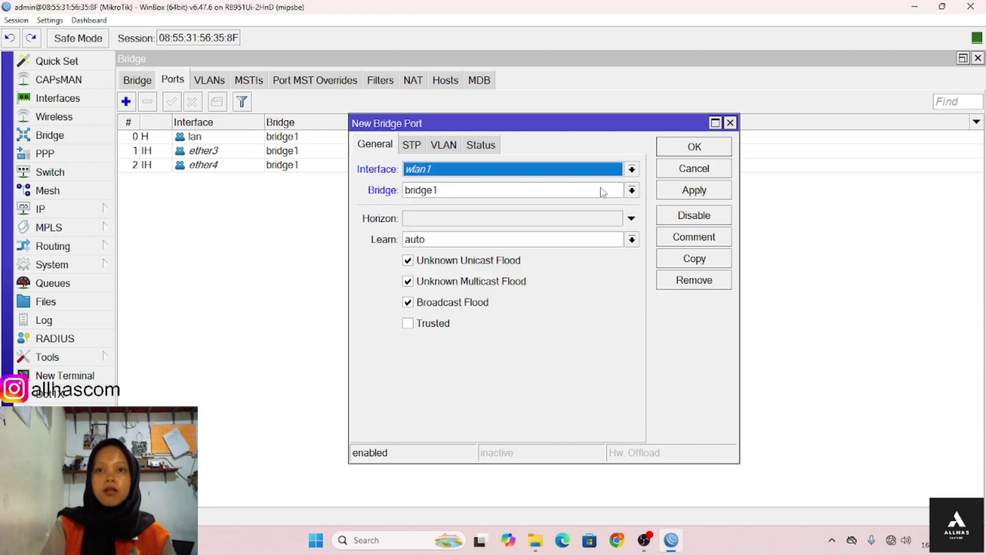
{"action": "left_click", "coordinate": [698, 152]}
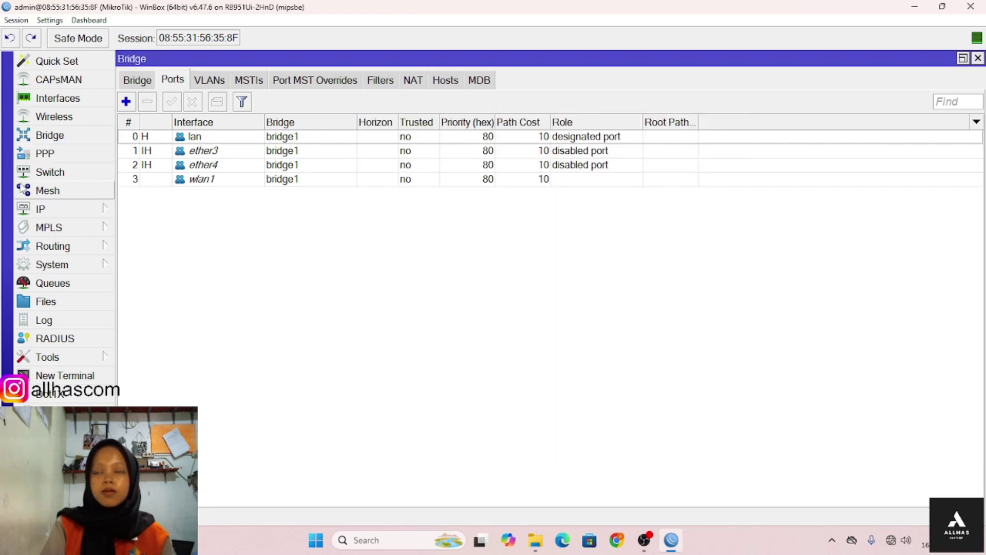
{"action": "left_click", "coordinate": [41, 209]}
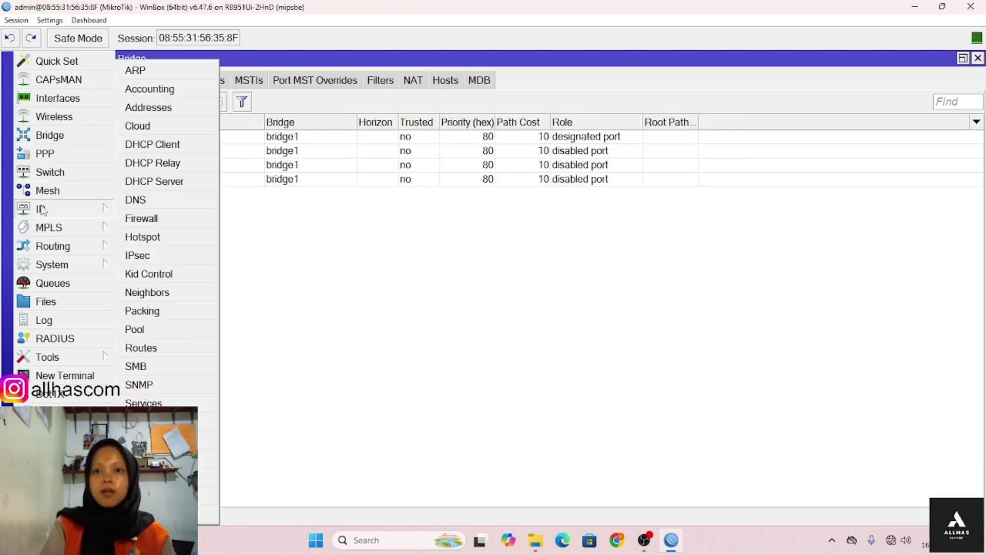
- Add the IP address 199.100.90.9/24 on interface bridge1
{"action": "left_click", "coordinate": [154, 107]}
{"action": "left_click", "coordinate": [371, 106]}
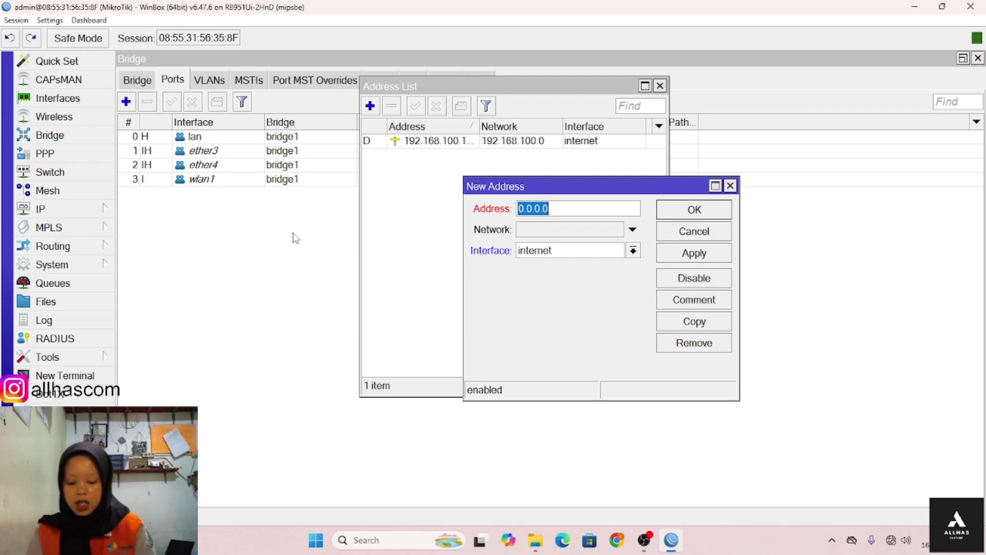
{"action": "type", "text": "1"}
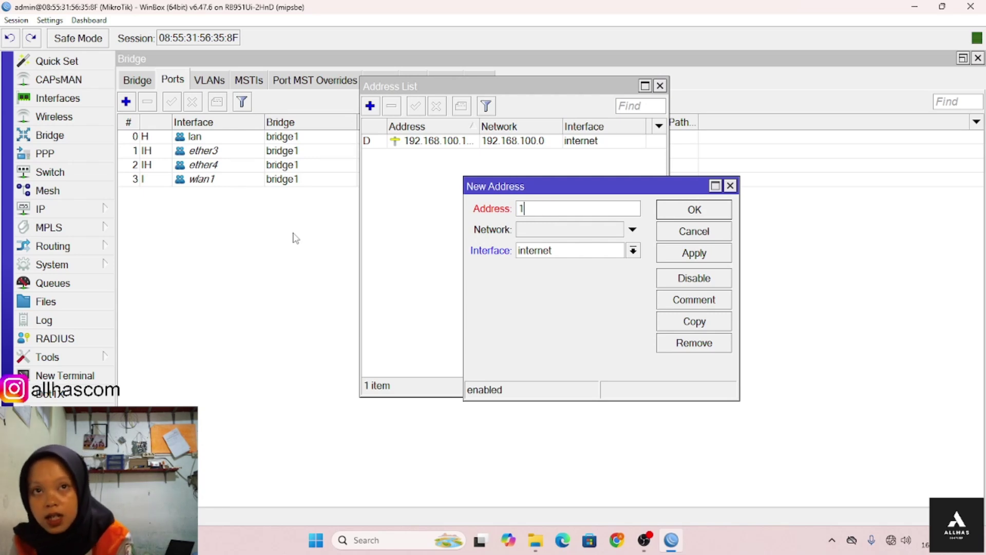
{"action": "type", "text": "99.1"}
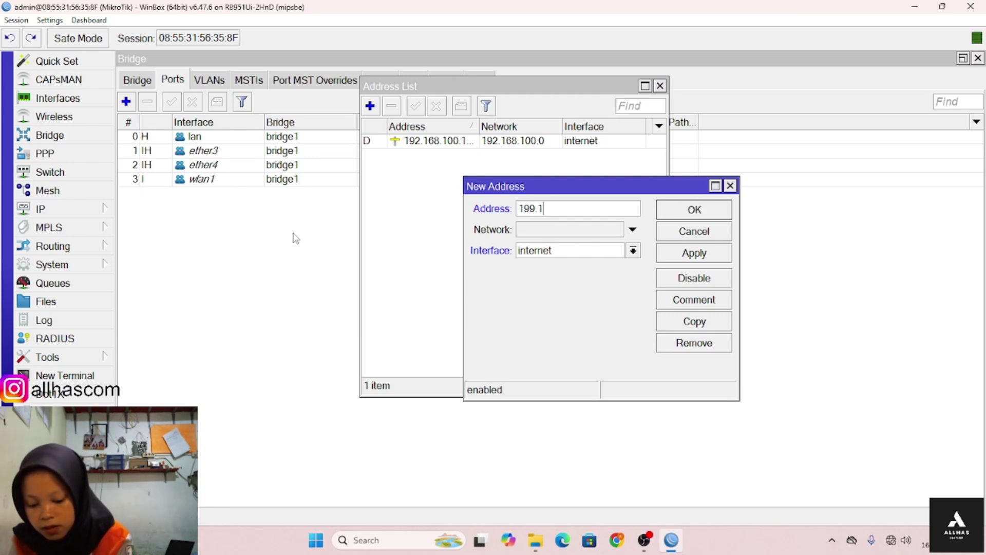
{"action": "type", "text": "00.90"}
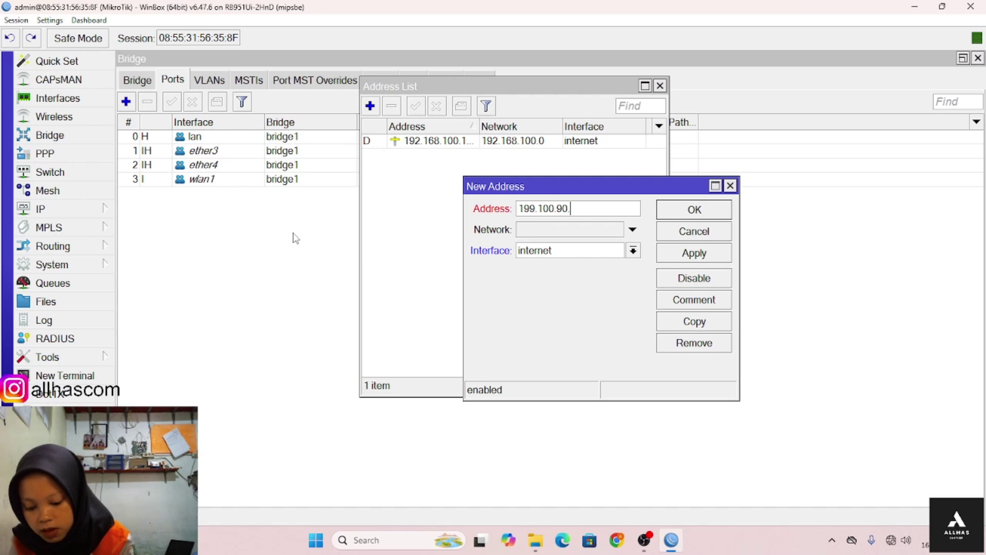
{"action": "type", "text": ".9/24"}
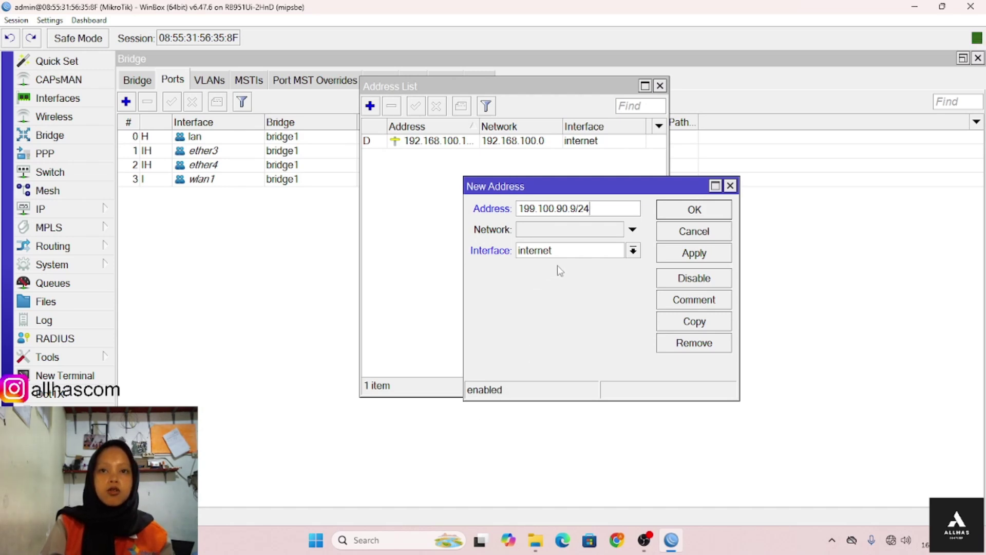
{"action": "left_click", "coordinate": [564, 253]}
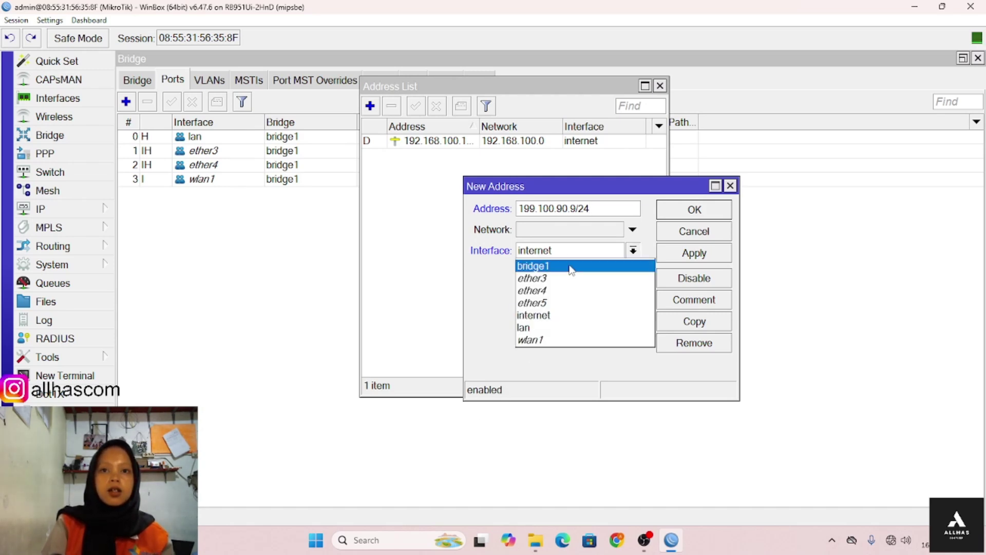
{"action": "left_click", "coordinate": [571, 267]}
{"action": "left_click", "coordinate": [690, 215]}
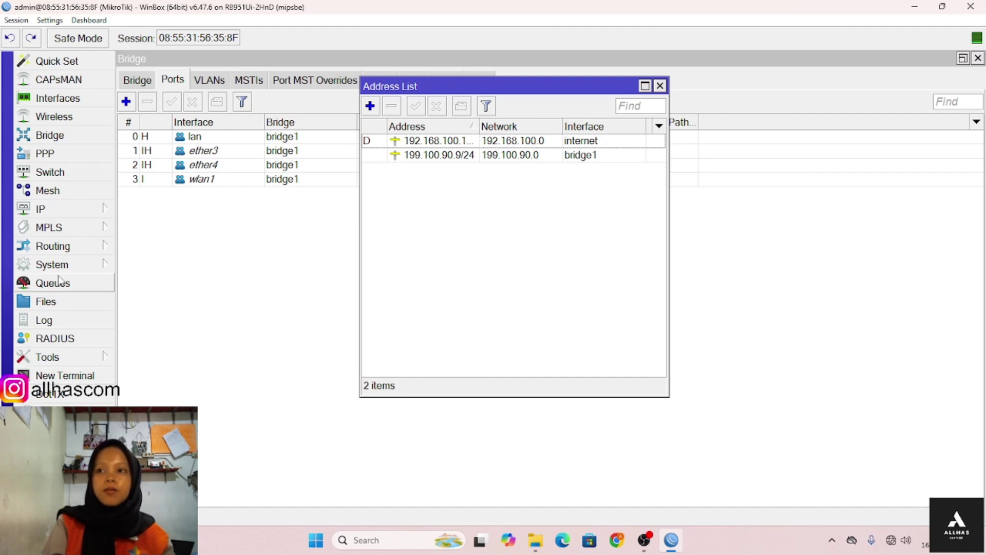
{"action": "left_click", "coordinate": [67, 211]}
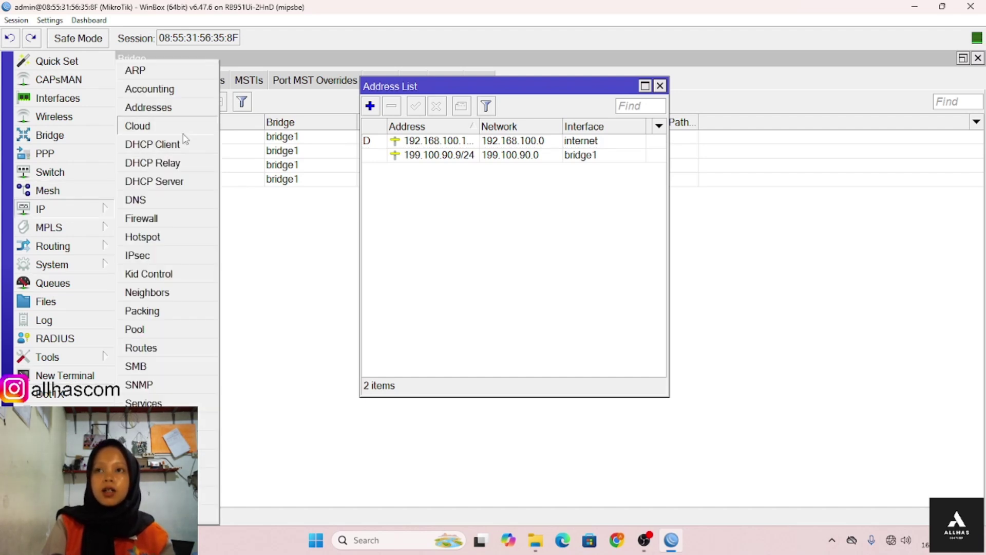
- Run DHCP Setup on bridge1, accepting the suggested gateway and address pool
{"action": "left_click", "coordinate": [154, 181]}
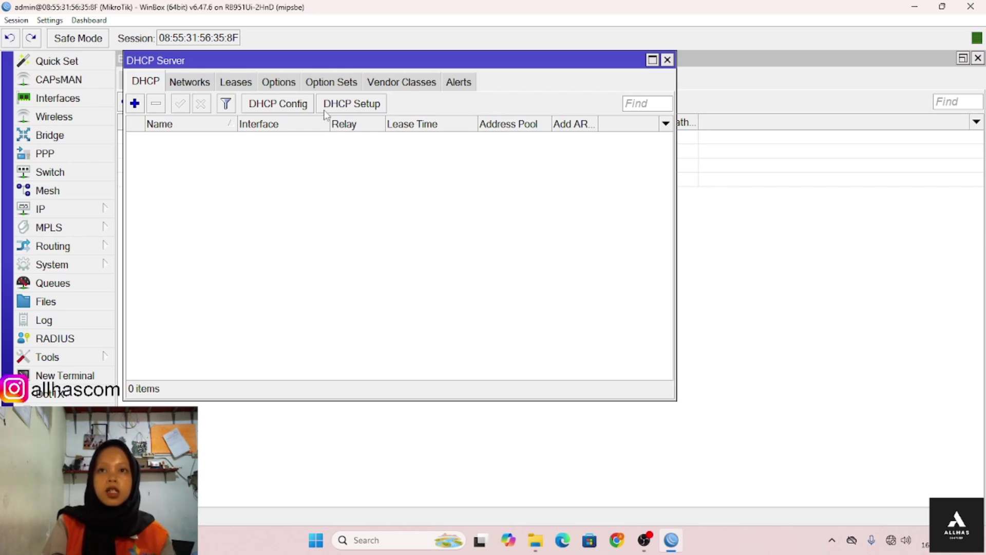
{"action": "left_click", "coordinate": [325, 110]}
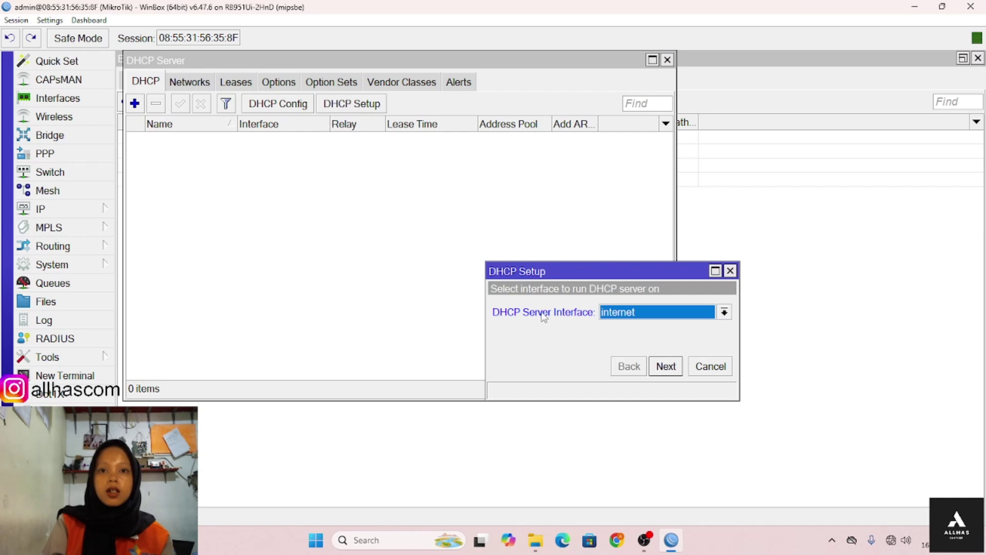
{"action": "left_click", "coordinate": [637, 317]}
{"action": "left_click", "coordinate": [648, 327]}
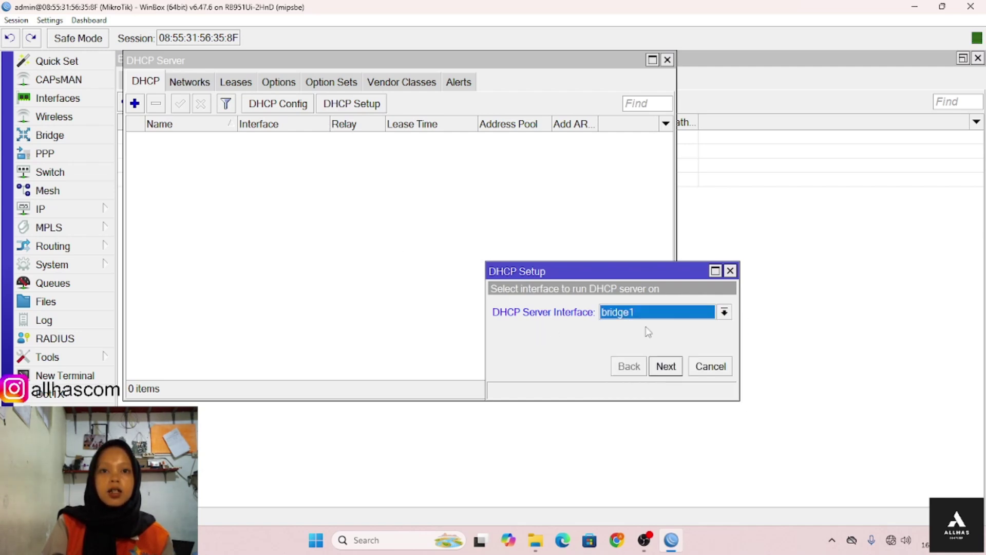
{"action": "left_click", "coordinate": [664, 367]}
{"action": "left_click", "coordinate": [664, 366]}
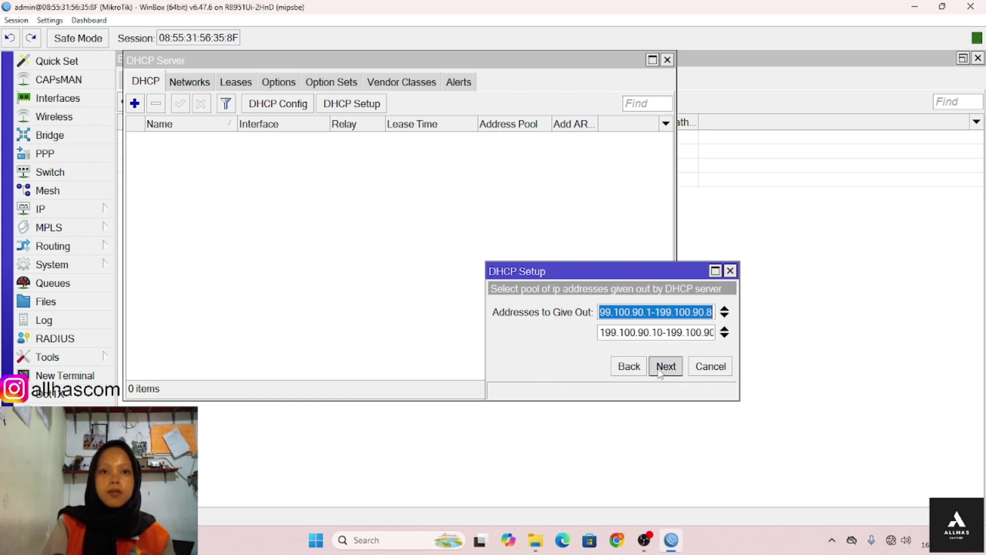
{"action": "left_click", "coordinate": [664, 366]}
{"action": "left_click", "coordinate": [663, 366]}
{"action": "left_click", "coordinate": [553, 283]}
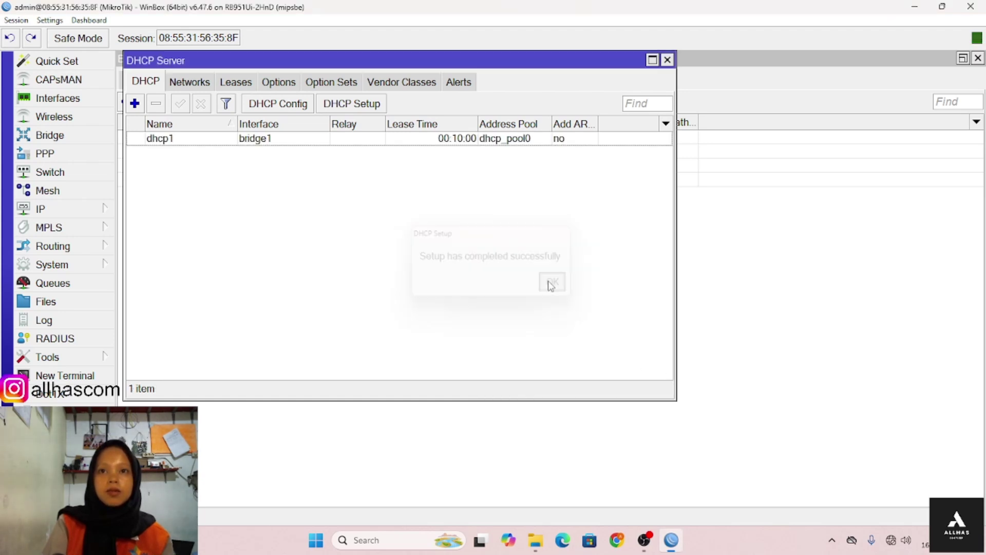
{"action": "left_click", "coordinate": [71, 211]}
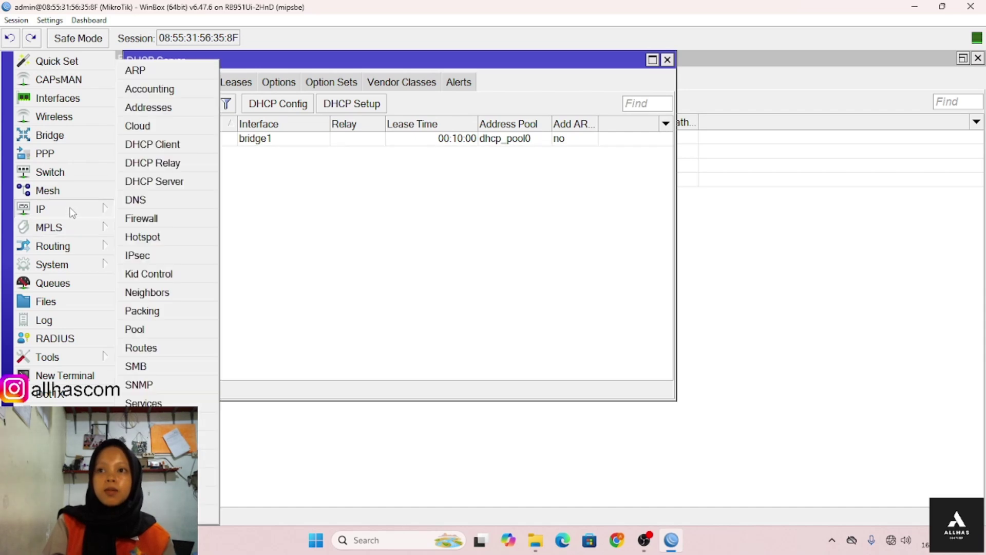
- Set DNS servers 8.8.8.8 and 8.8.4.4 and allow remote requests
{"action": "left_click", "coordinate": [163, 199]}
{"action": "left_click", "coordinate": [514, 85]}
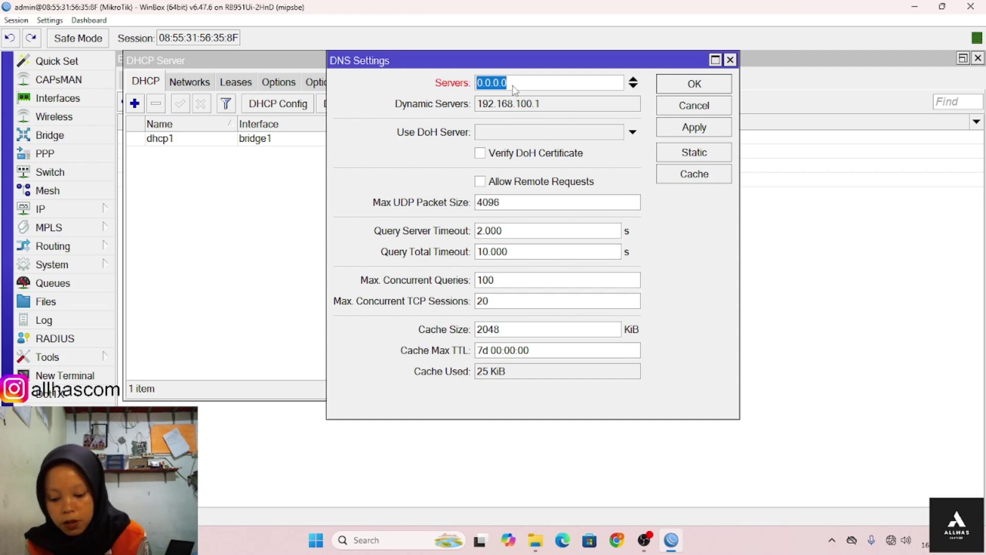
{"action": "type", "text": "8.8.8.8"}
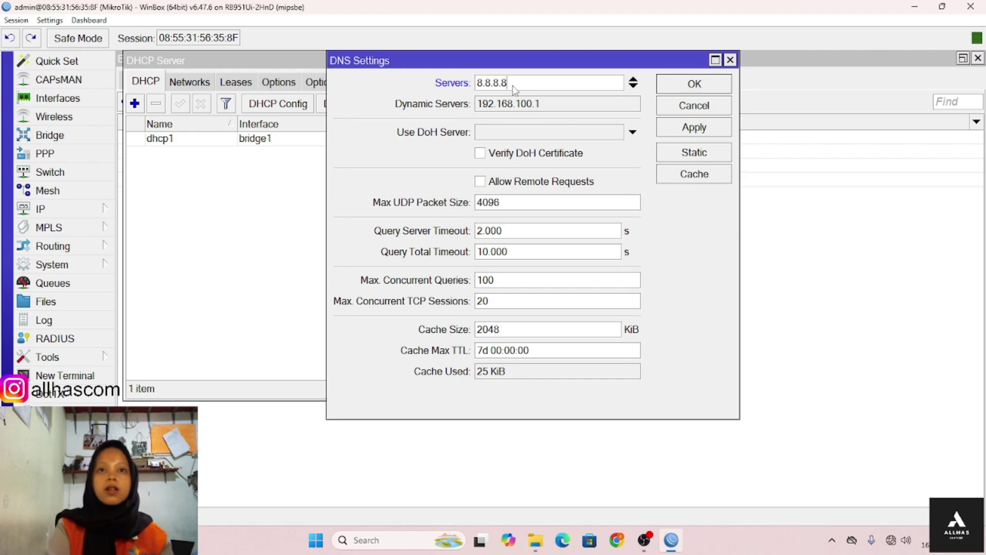
{"action": "left_click", "coordinate": [633, 86]}
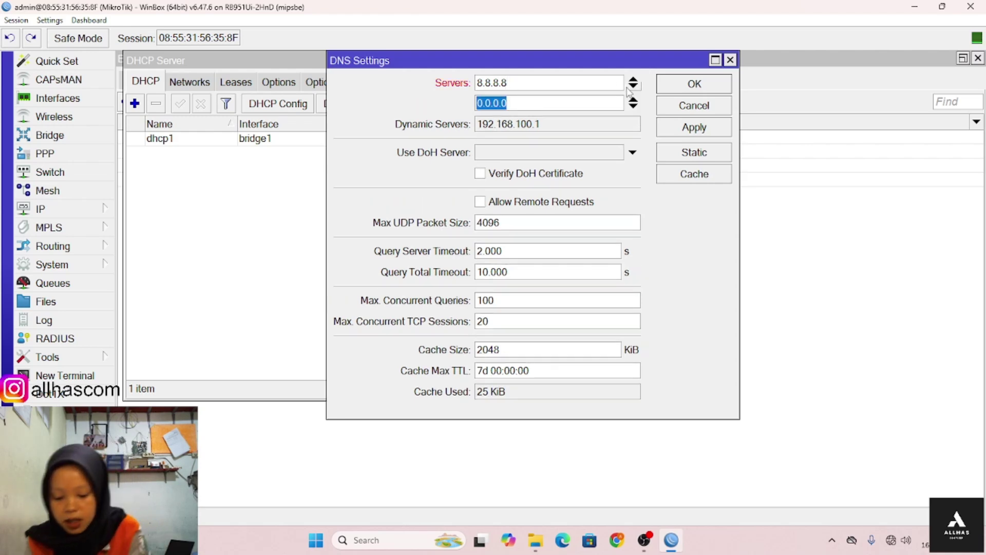
{"action": "type", "text": "8.8.4"}
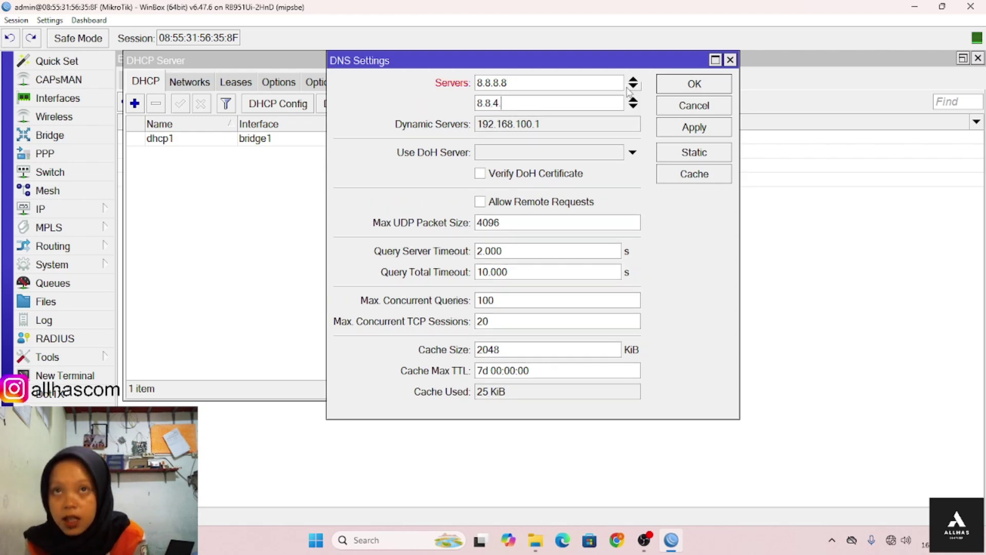
{"action": "type", "text": ".4"}
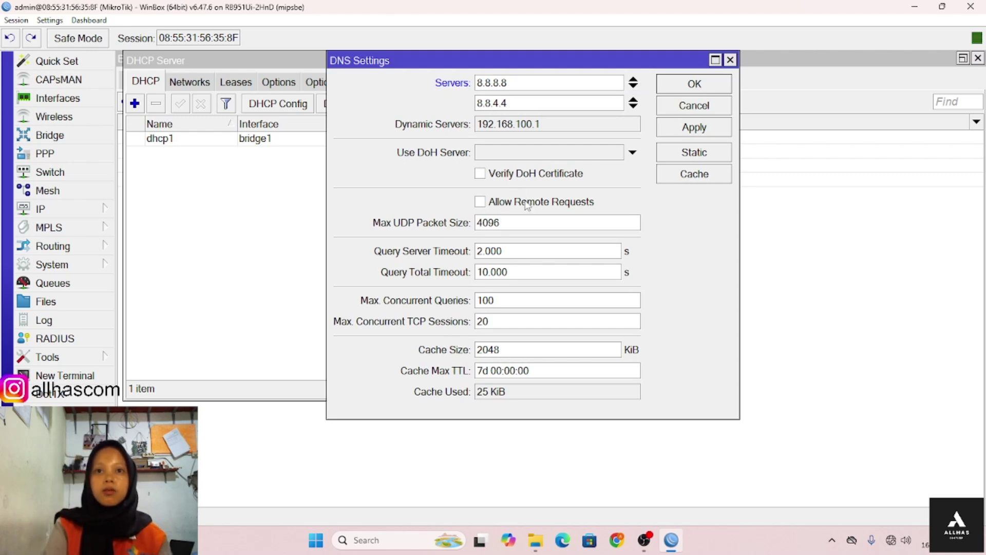
{"action": "left_click", "coordinate": [528, 205]}
{"action": "left_click", "coordinate": [683, 87]}
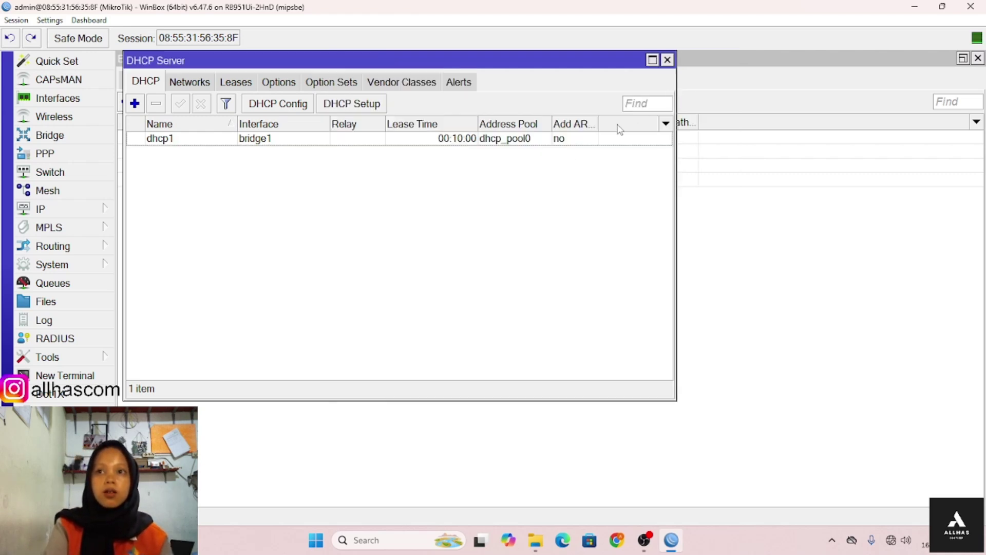
{"action": "left_click", "coordinate": [71, 211]}
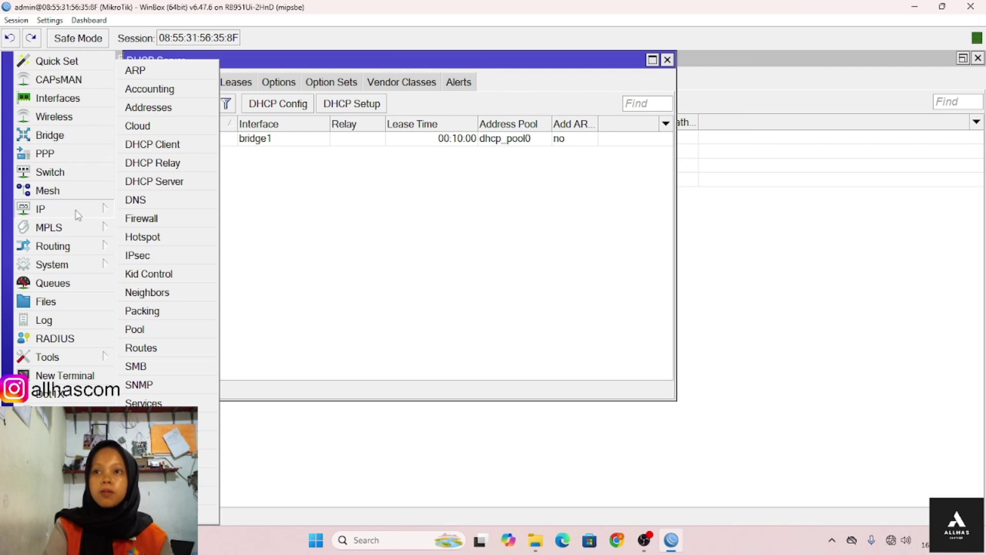
- Add a srcnat masquerade NAT rule with out-interface internet
{"action": "left_click", "coordinate": [155, 220]}
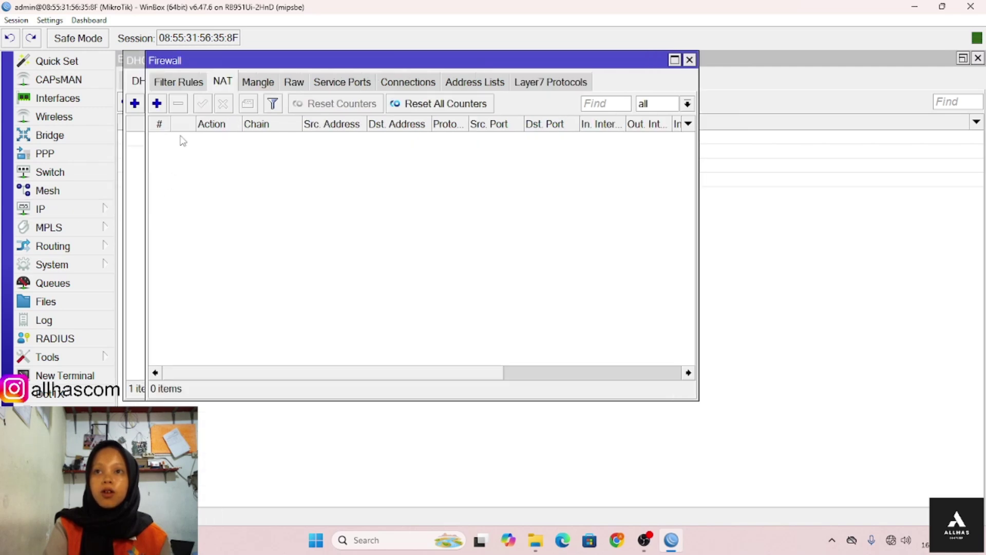
{"action": "left_click", "coordinate": [156, 104]}
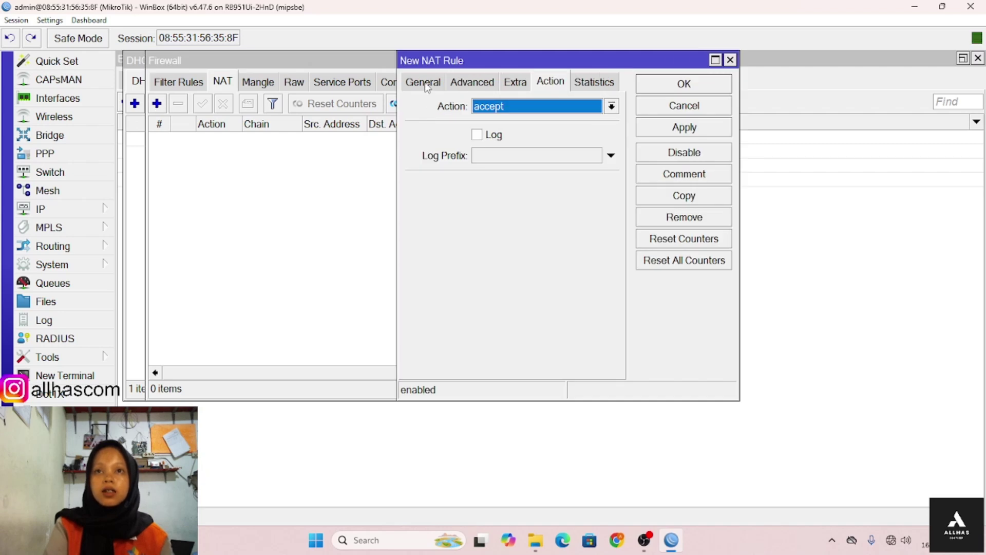
{"action": "left_click", "coordinate": [424, 83]}
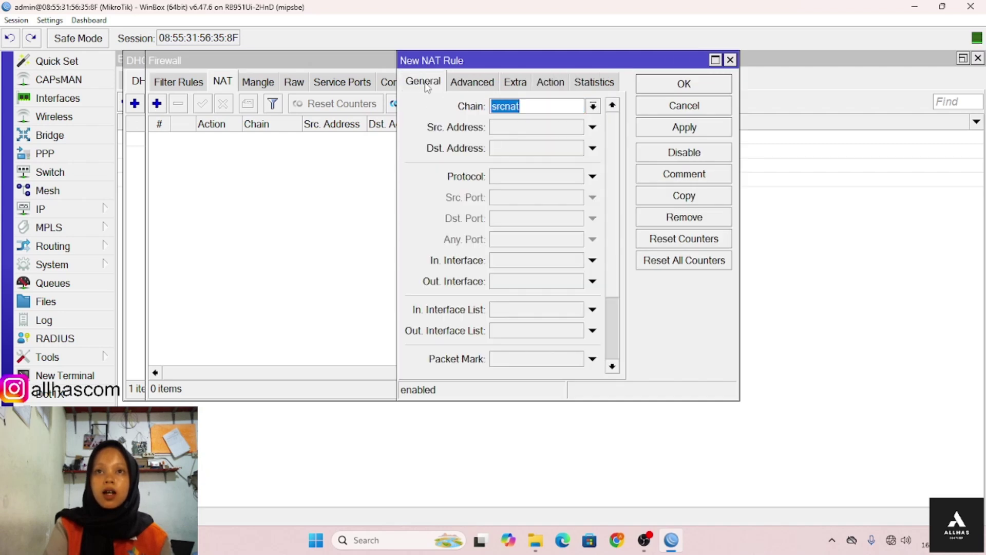
{"action": "left_click", "coordinate": [519, 283]}
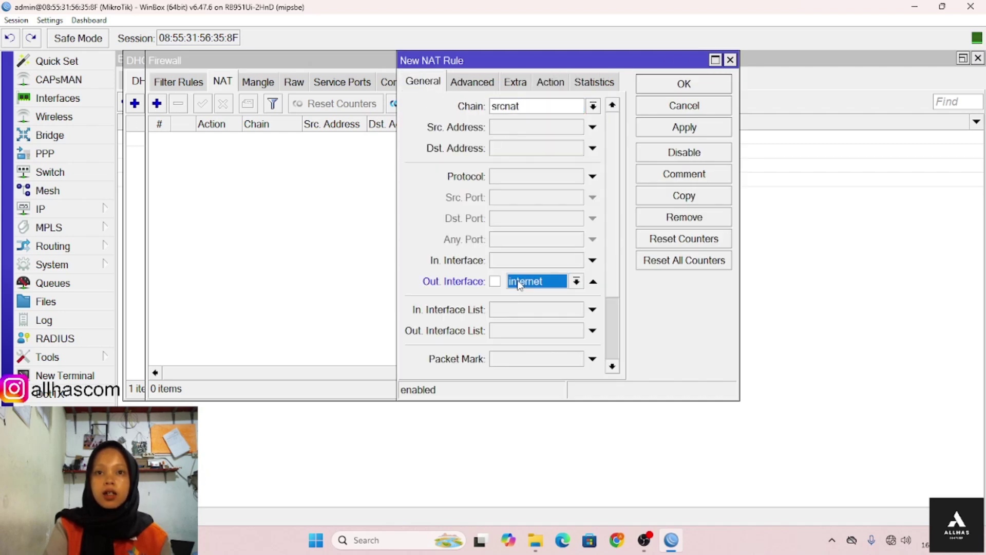
{"action": "left_click", "coordinate": [550, 82]}
{"action": "left_click", "coordinate": [555, 113]}
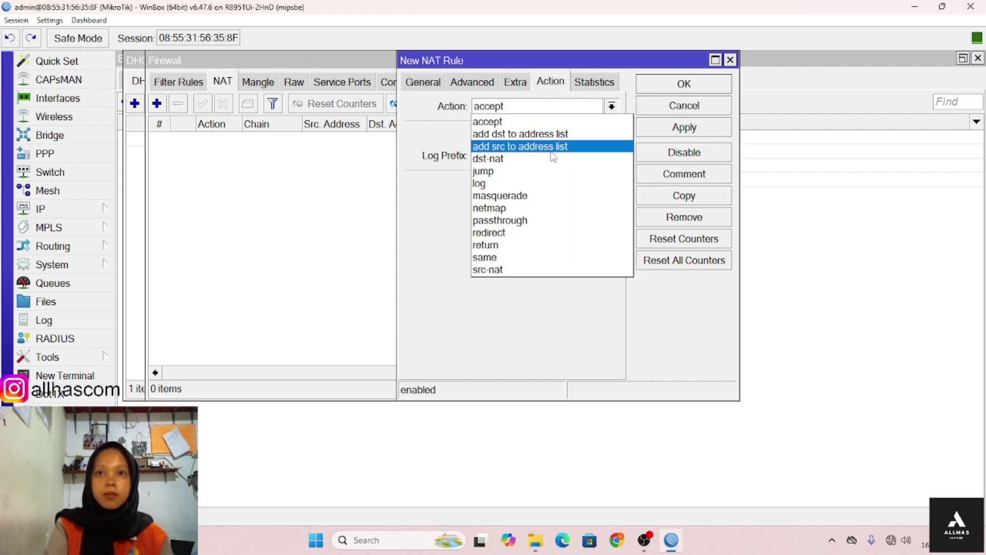
{"action": "left_click", "coordinate": [555, 195]}
{"action": "left_click", "coordinate": [695, 86]}
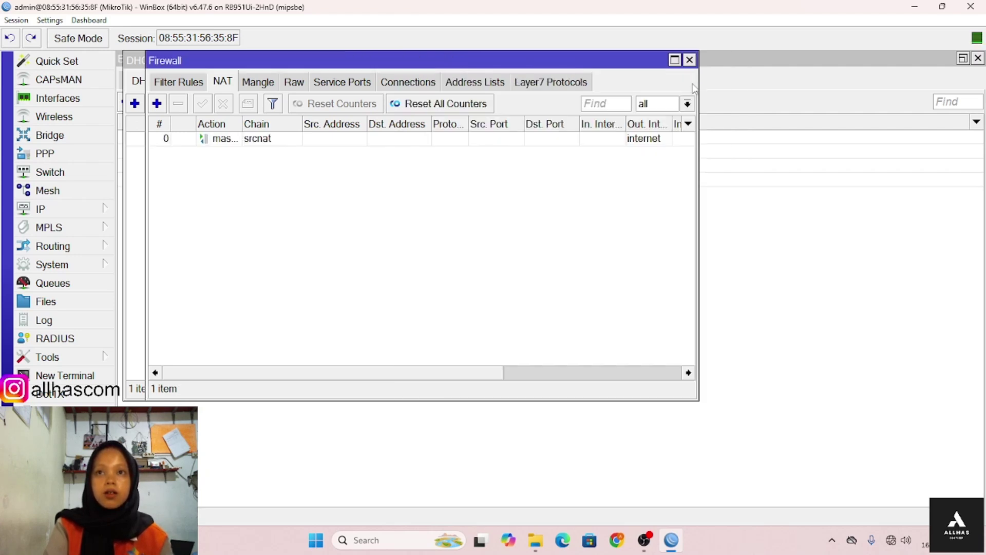
{"action": "left_click", "coordinate": [45, 210]}
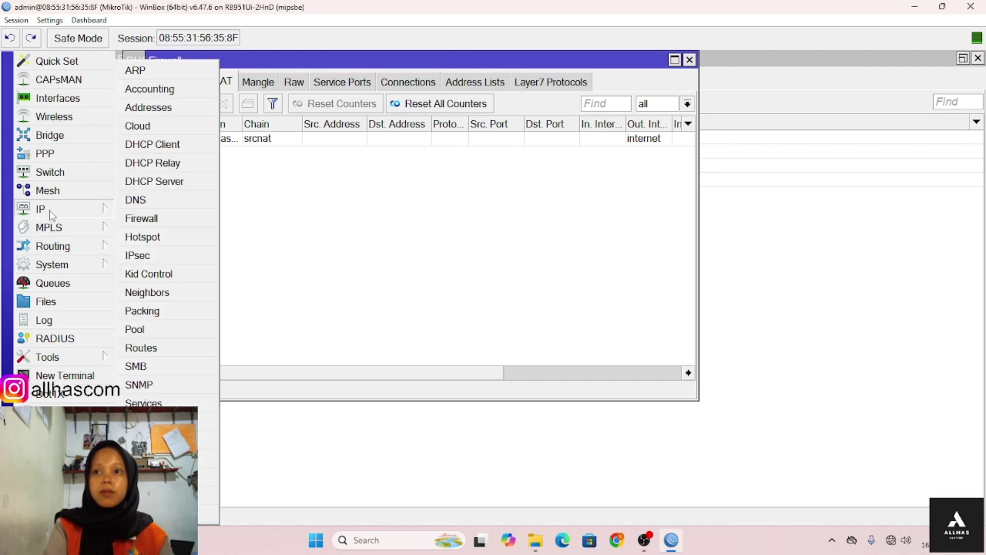
- Run Hotspot Setup on bridge1, accepting the default local address, pool, certificate and SMTP settings
{"action": "left_click", "coordinate": [166, 238]}
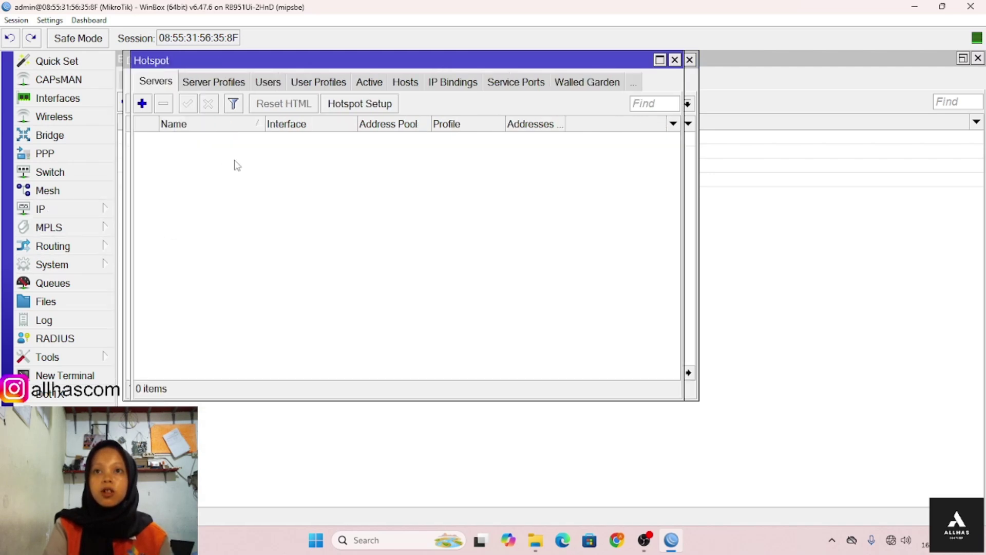
{"action": "left_click", "coordinate": [346, 105]}
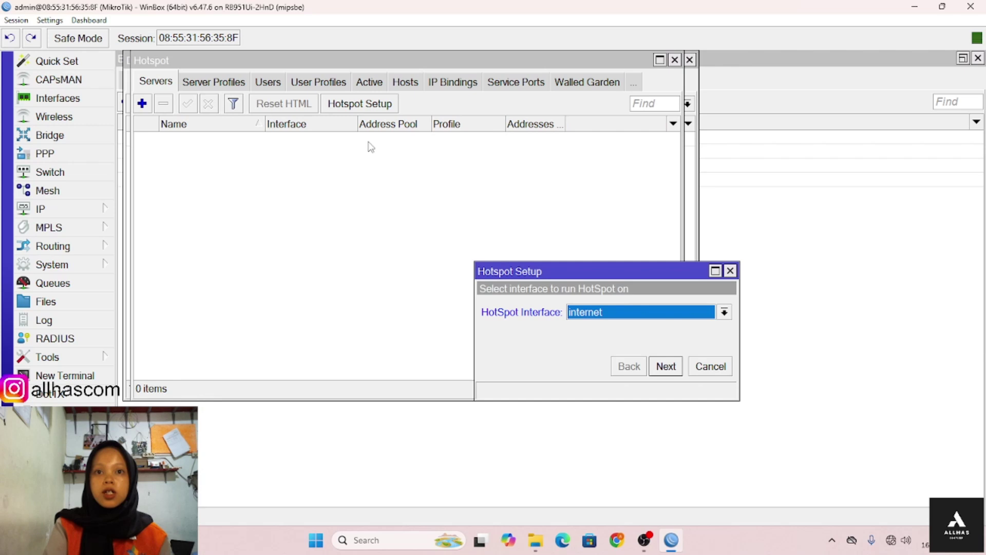
{"action": "left_click", "coordinate": [581, 315]}
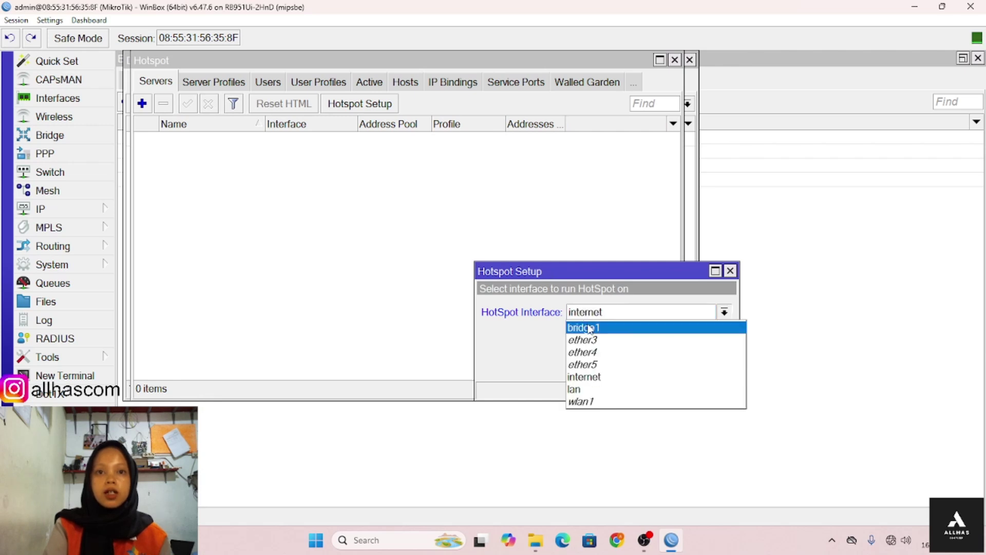
{"action": "left_click", "coordinate": [590, 326]}
{"action": "left_click", "coordinate": [667, 366]}
{"action": "left_click", "coordinate": [667, 367]}
{"action": "left_click", "coordinate": [667, 366]}
{"action": "left_click", "coordinate": [667, 366]}
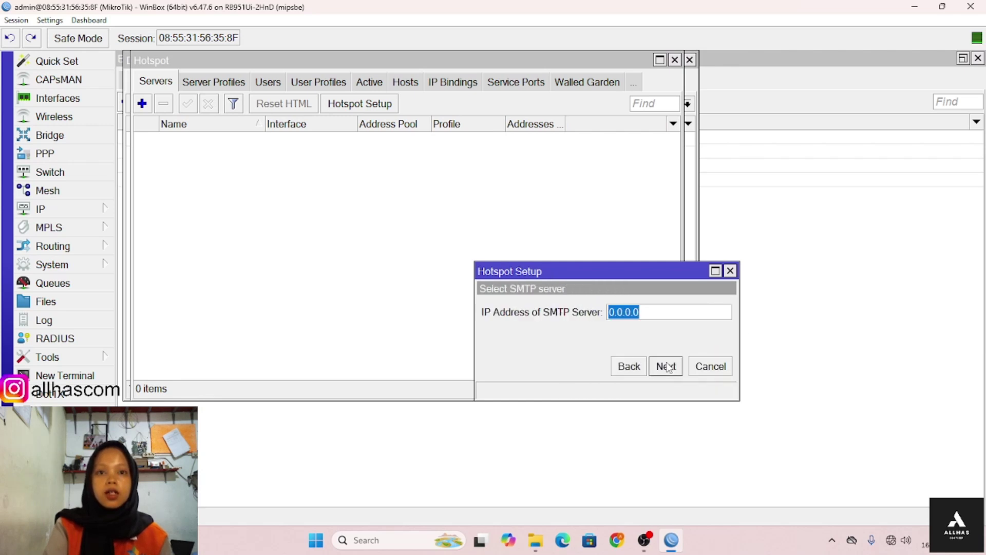
{"action": "left_click", "coordinate": [667, 367]}
{"action": "left_click", "coordinate": [667, 367]}
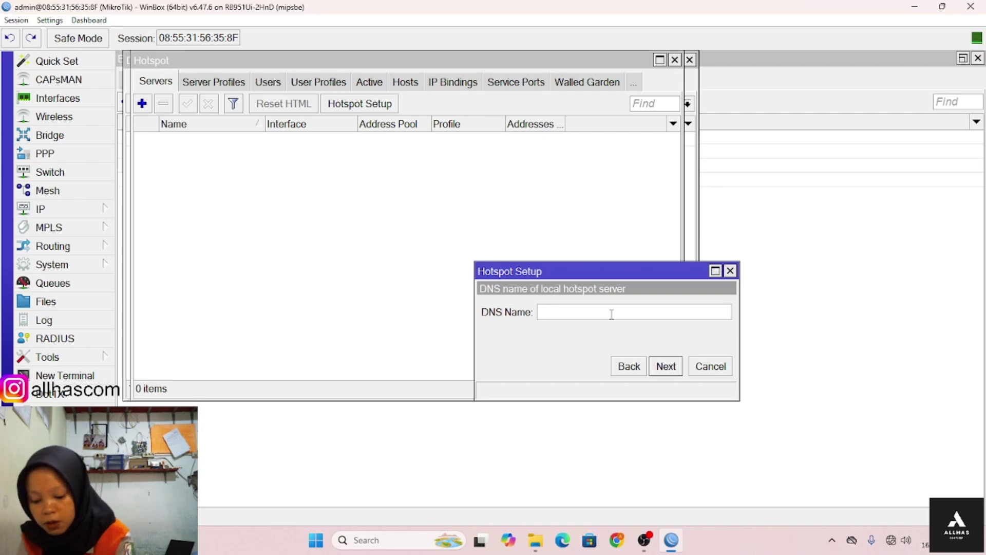
- Set DNS name nayla.net and the hotspot user's password, finish setup, and reopen the hotspot server list
{"action": "type", "text": "nayl"}
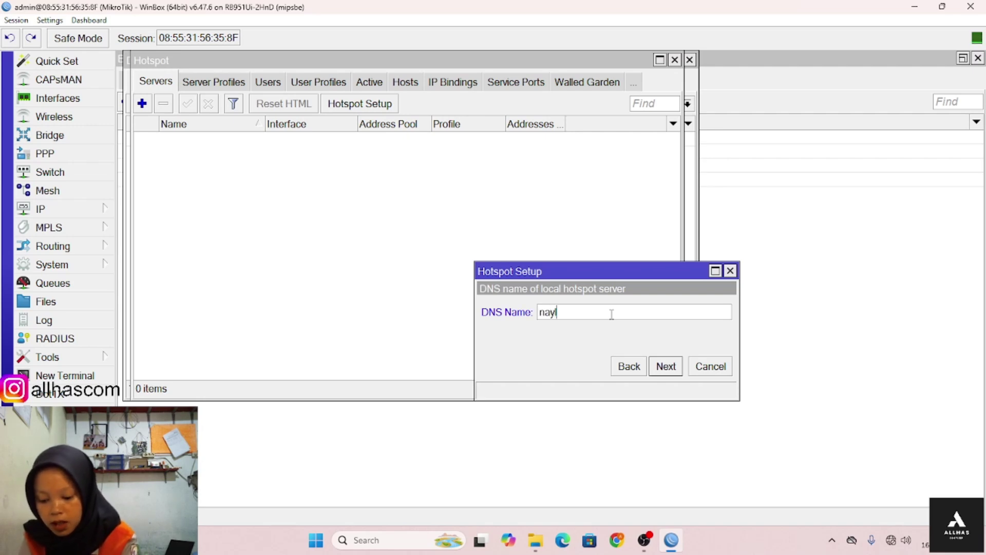
{"action": "type", "text": "a.net"}
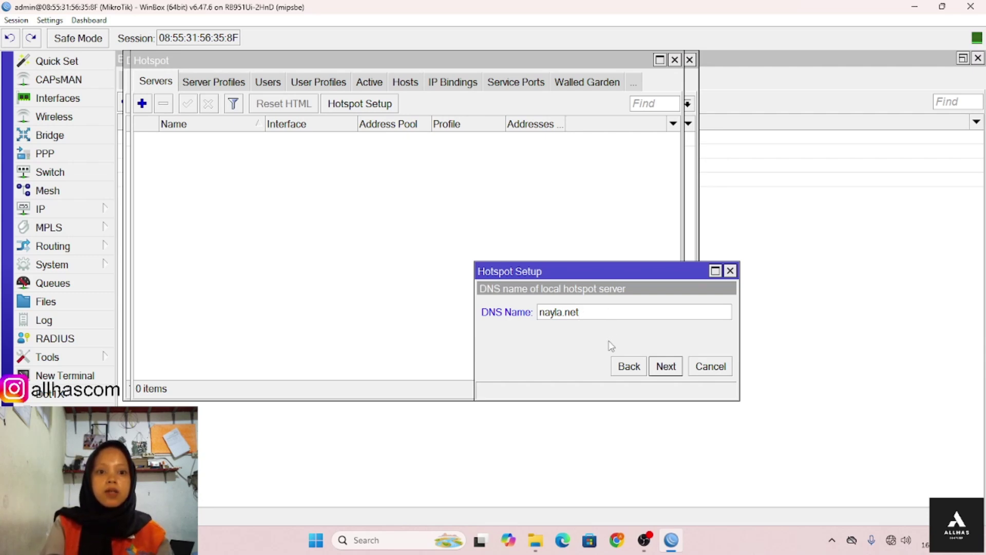
{"action": "left_click", "coordinate": [666, 366]}
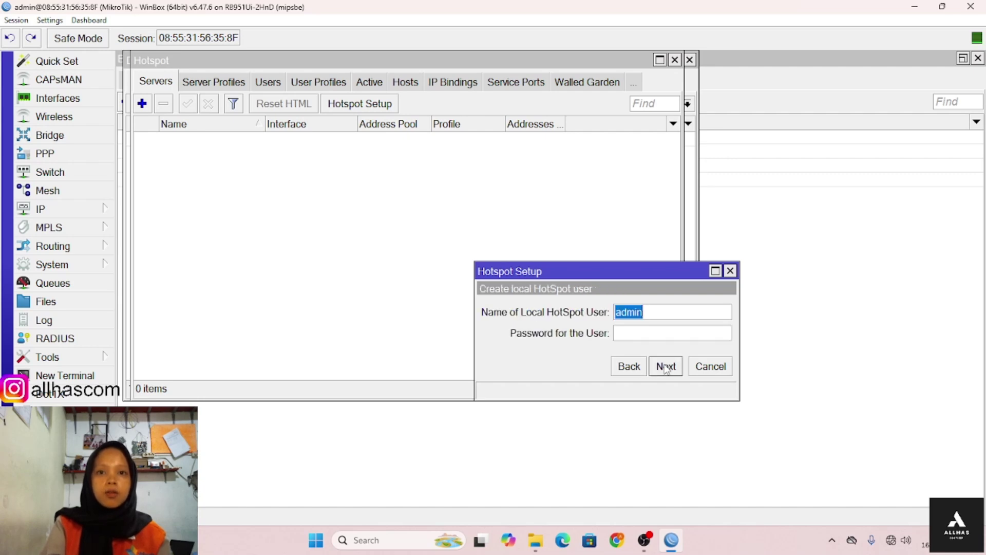
{"action": "left_click", "coordinate": [659, 334]}
{"action": "type", "text": "1"}
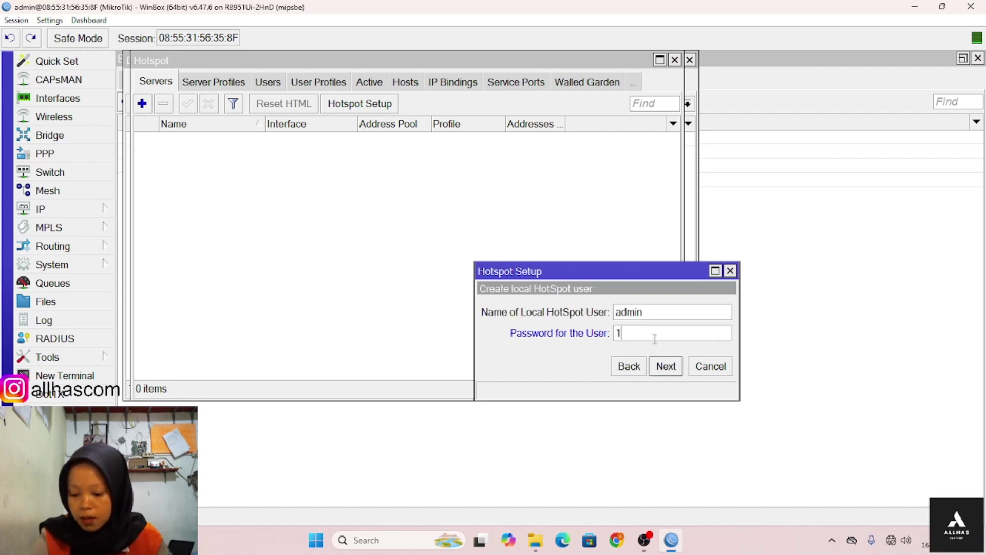
{"action": "type", "text": "23"}
{"action": "left_click", "coordinate": [666, 366]}
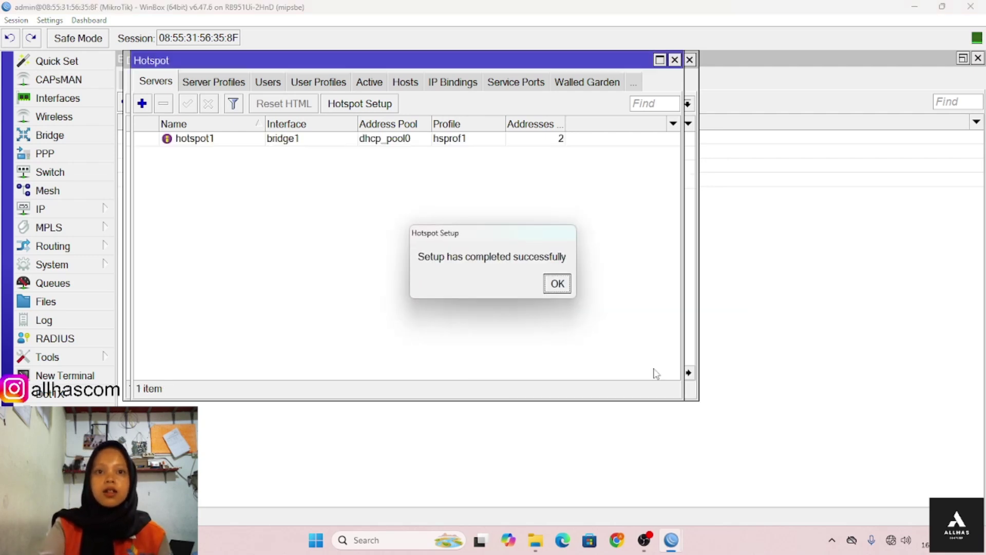
{"action": "left_click", "coordinate": [555, 290]}
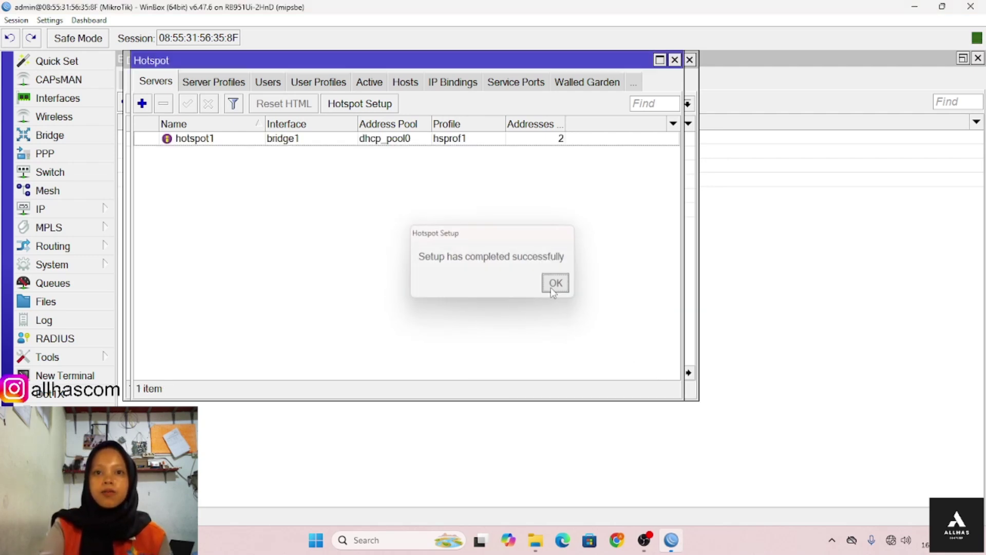
{"action": "left_click", "coordinate": [91, 214]}
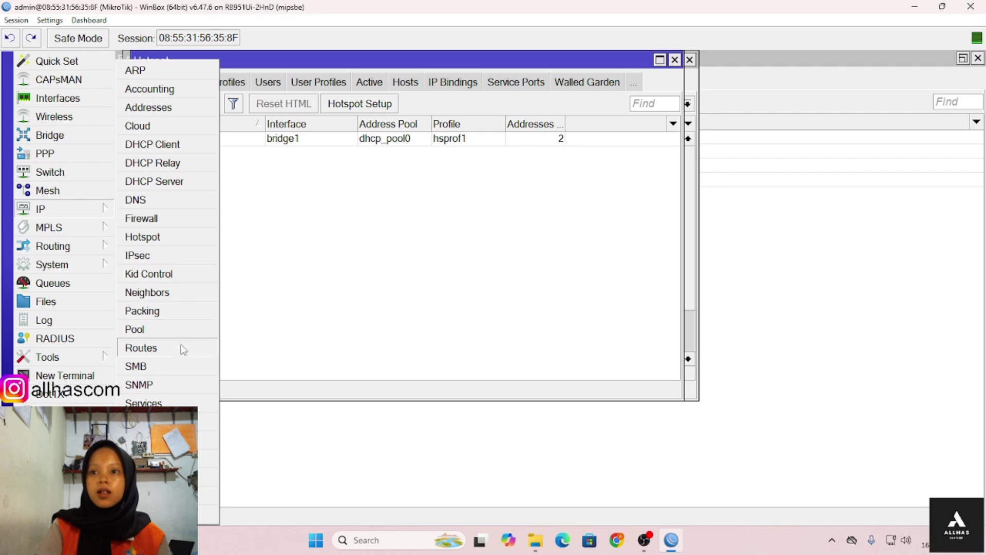
{"action": "left_click", "coordinate": [187, 239]}
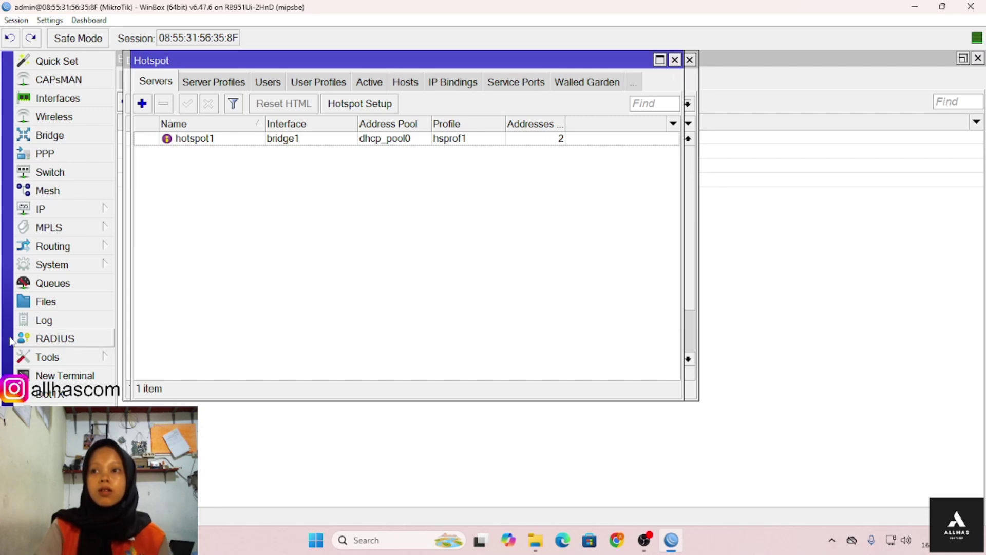
- Reboot the router via System > Reboot and confirm with Yes
{"action": "left_click", "coordinate": [56, 266]}
{"action": "left_click", "coordinate": [142, 329]}
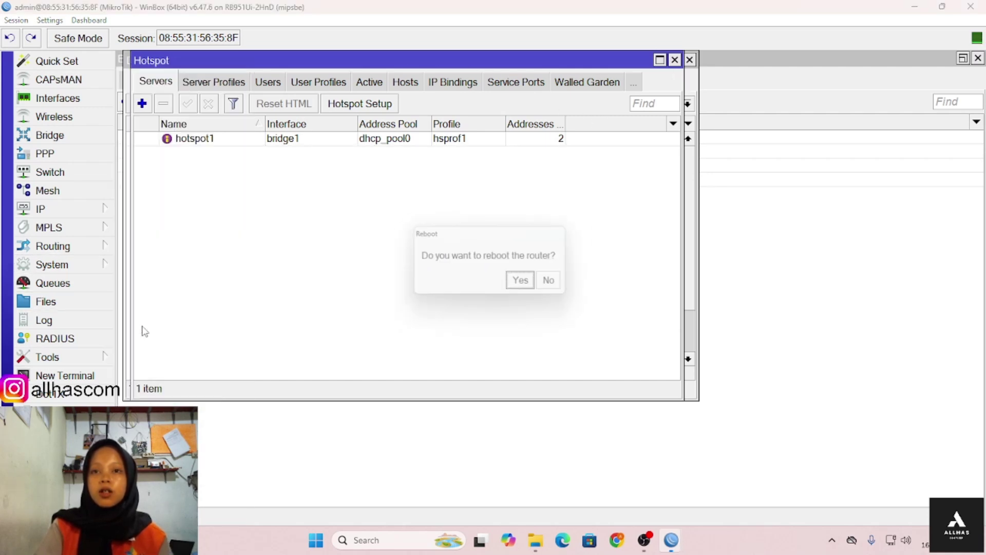
{"action": "left_click", "coordinate": [524, 287]}
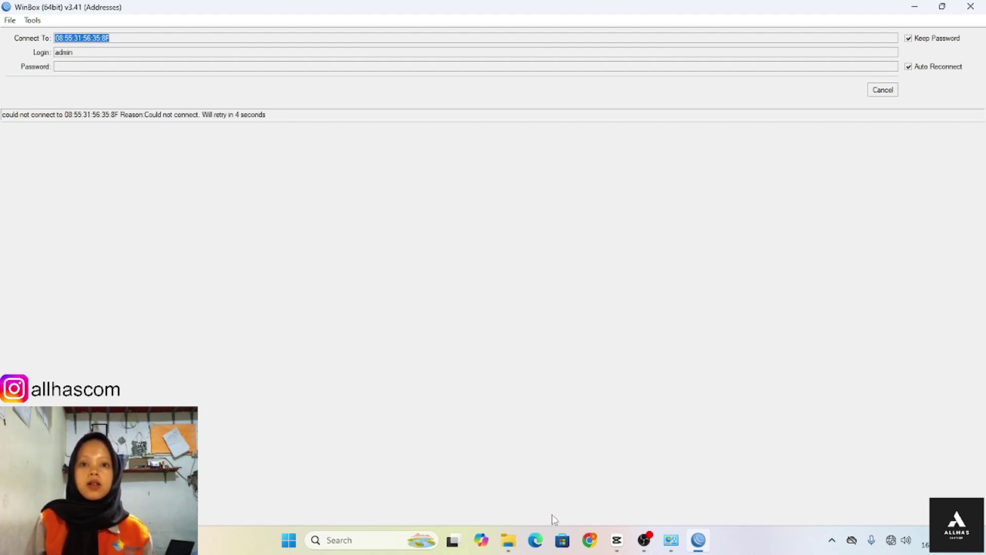
- Launch Google Chrome from Windows Search and pick a user profile
{"action": "left_click", "coordinate": [368, 537]}
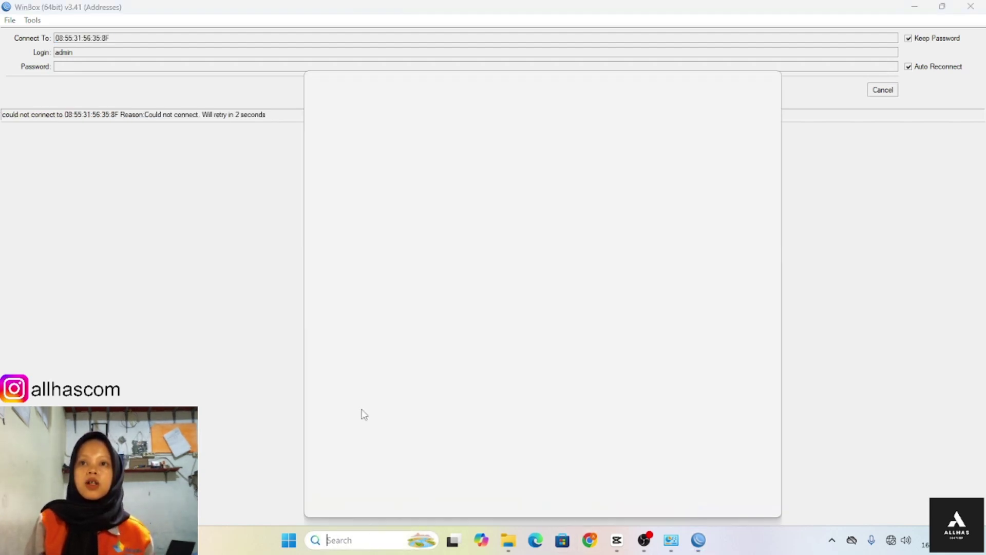
{"action": "left_click", "coordinate": [389, 180]}
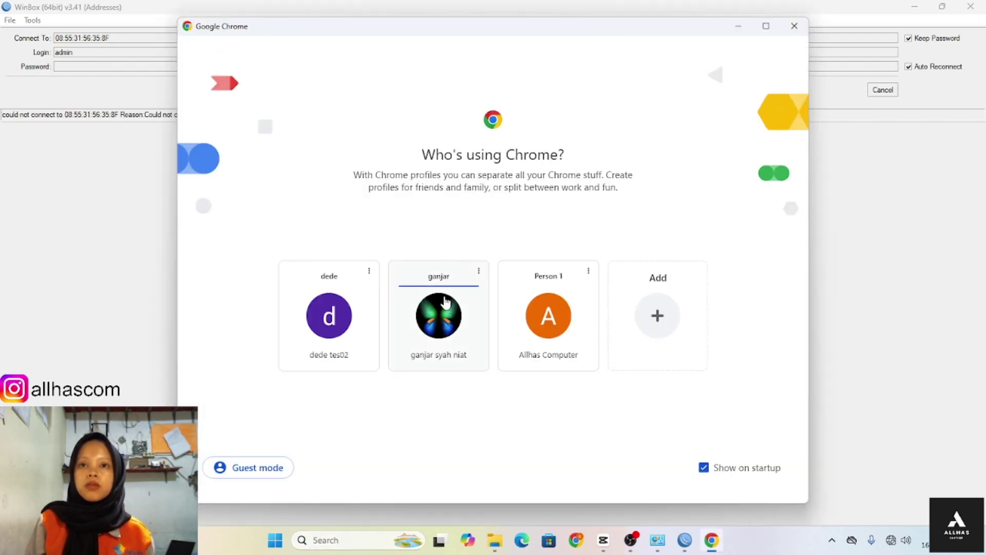
{"action": "left_click", "coordinate": [469, 319]}
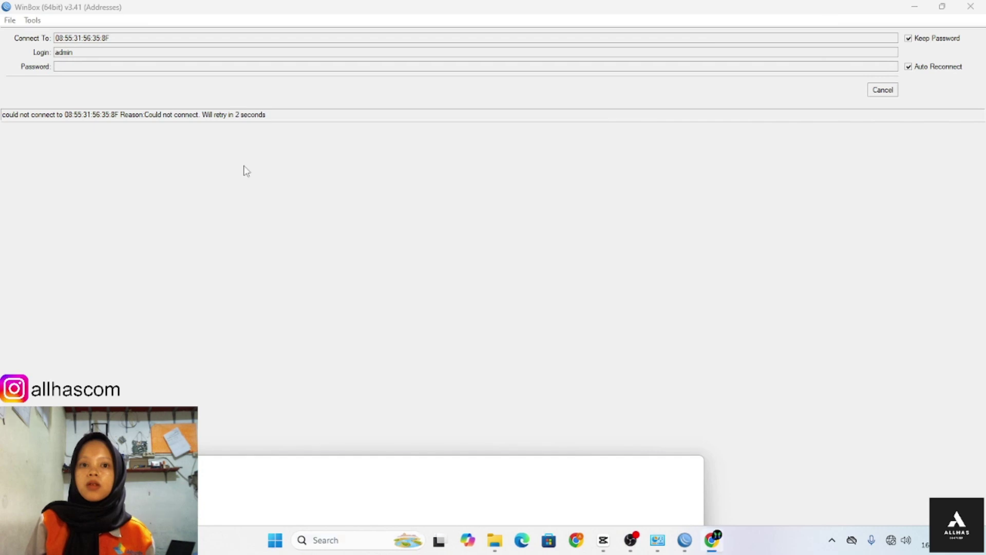
- Maximize Chrome, open 192.168.1.1, and log in with the router's admin username and password
{"action": "left_click", "coordinate": [662, 468]}
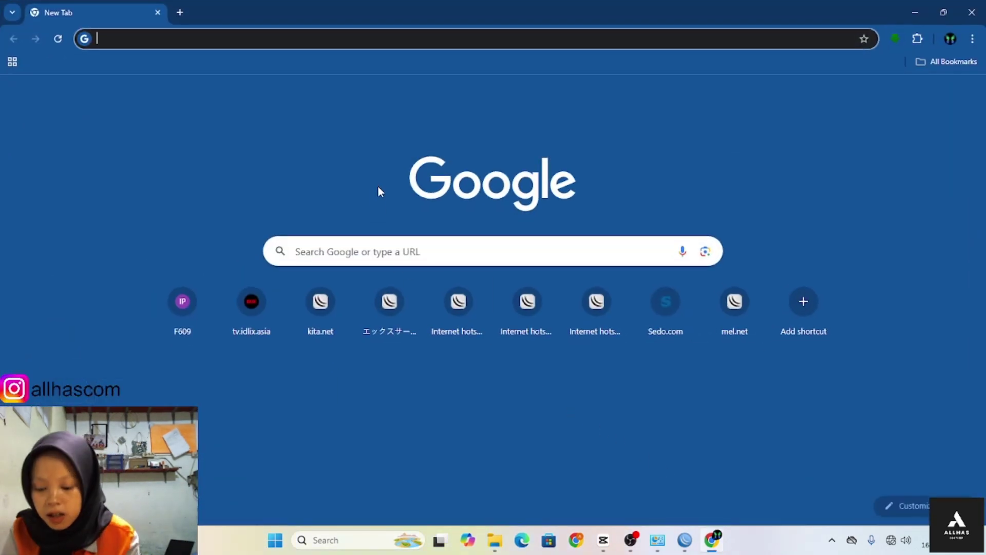
{"action": "type", "text": "192."}
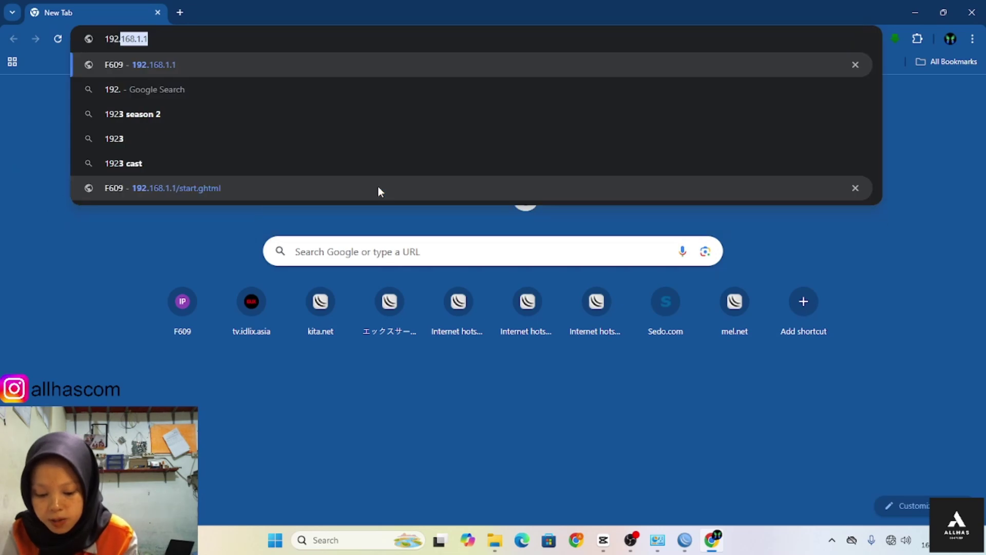
{"action": "type", "text": "1"}
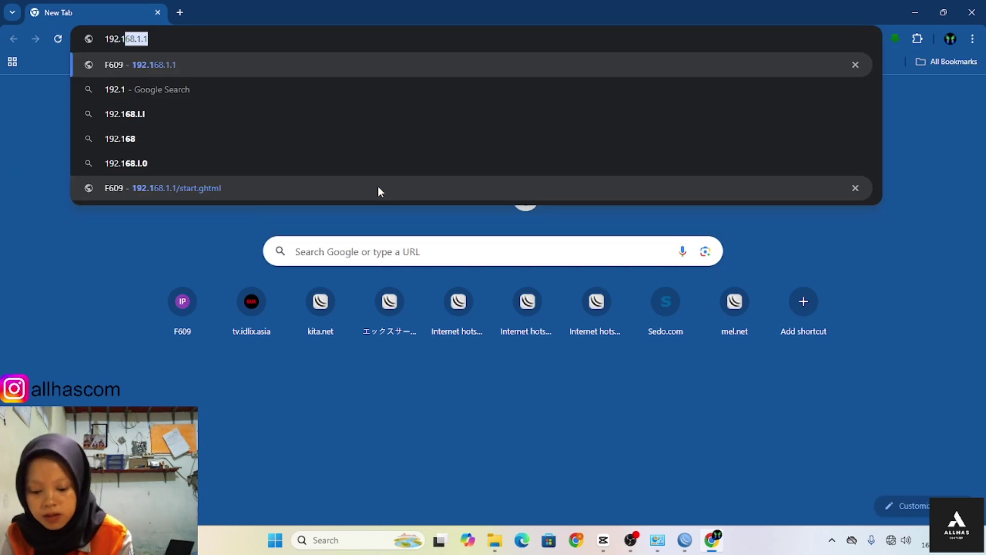
{"action": "type", "text": "68.1.1"}
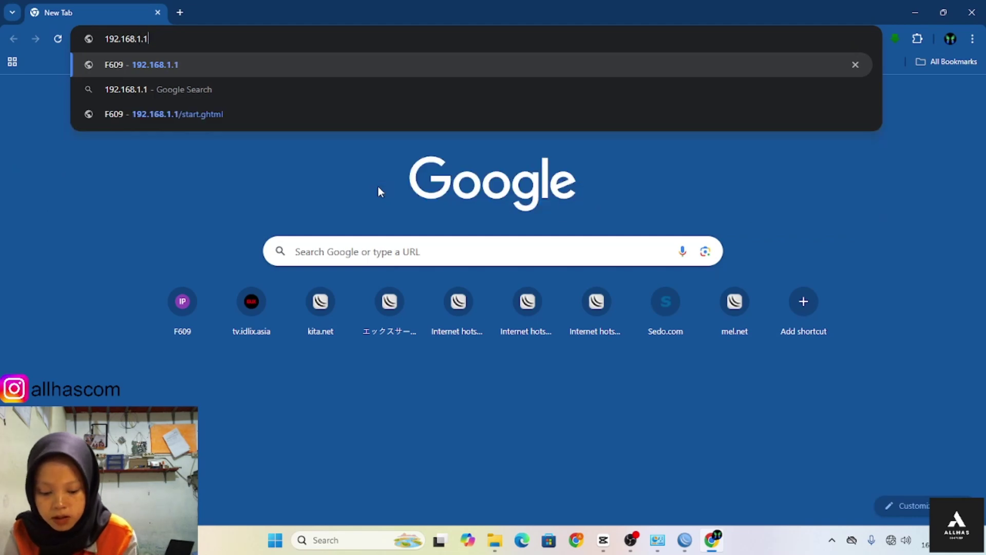
{"action": "key", "text": "Return"}
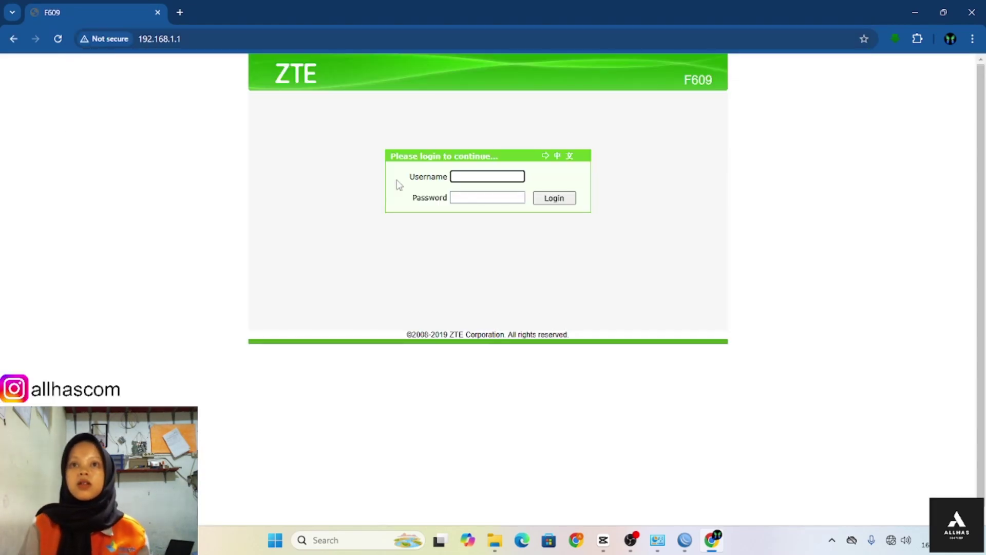
{"action": "left_click", "coordinate": [457, 180]}
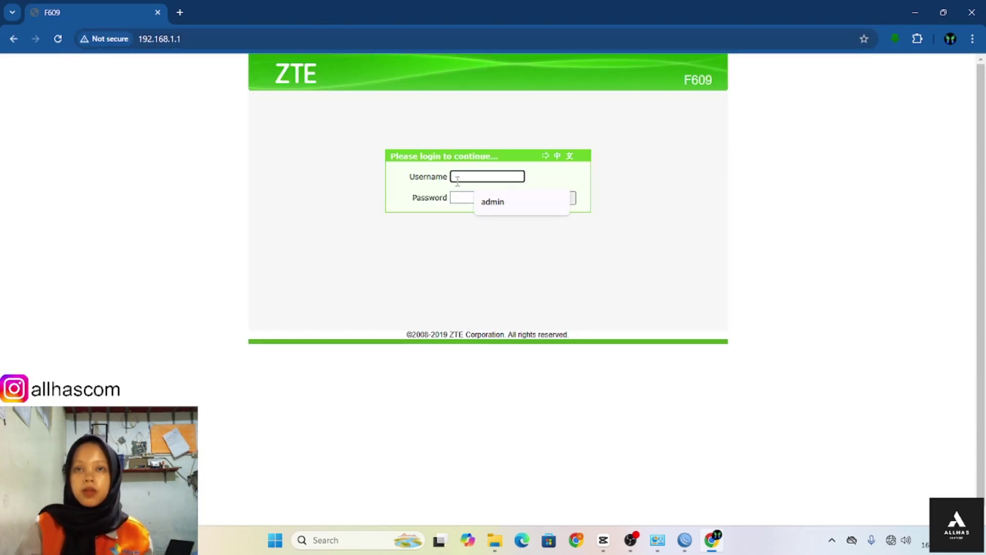
{"action": "type", "text": "admi"}
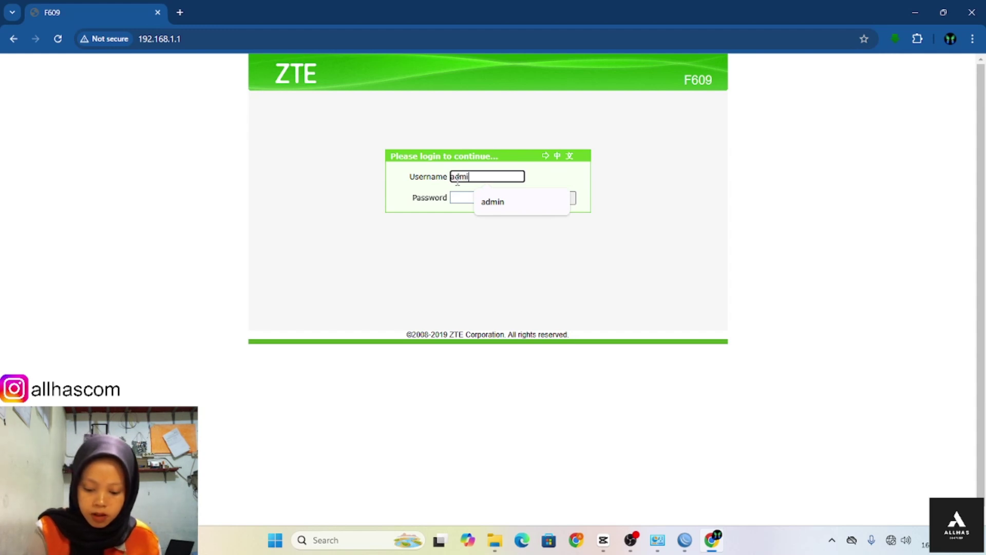
{"action": "type", "text": "n"}
{"action": "left_click", "coordinate": [467, 199]}
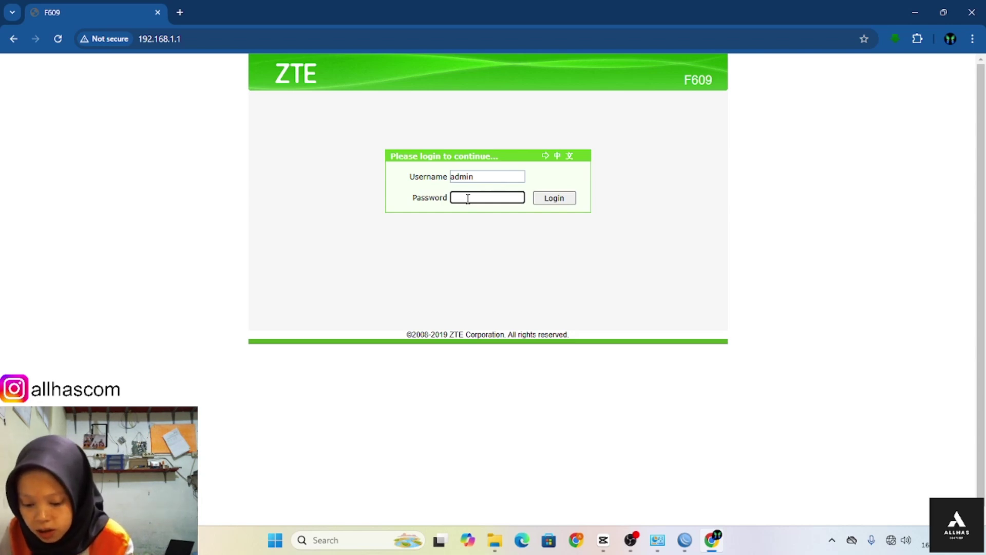
{"action": "type", "text": "ad"}
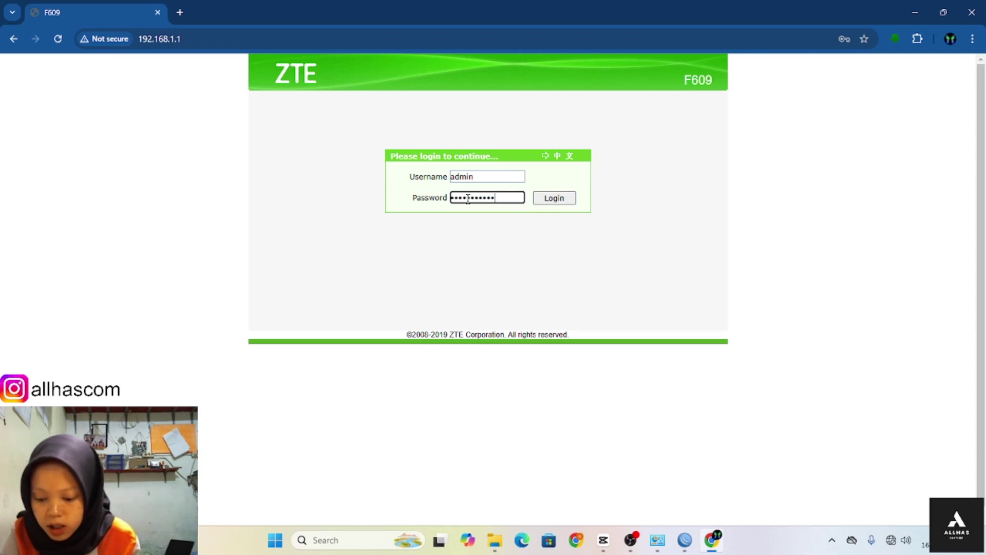
{"action": "left_click", "coordinate": [571, 198]}
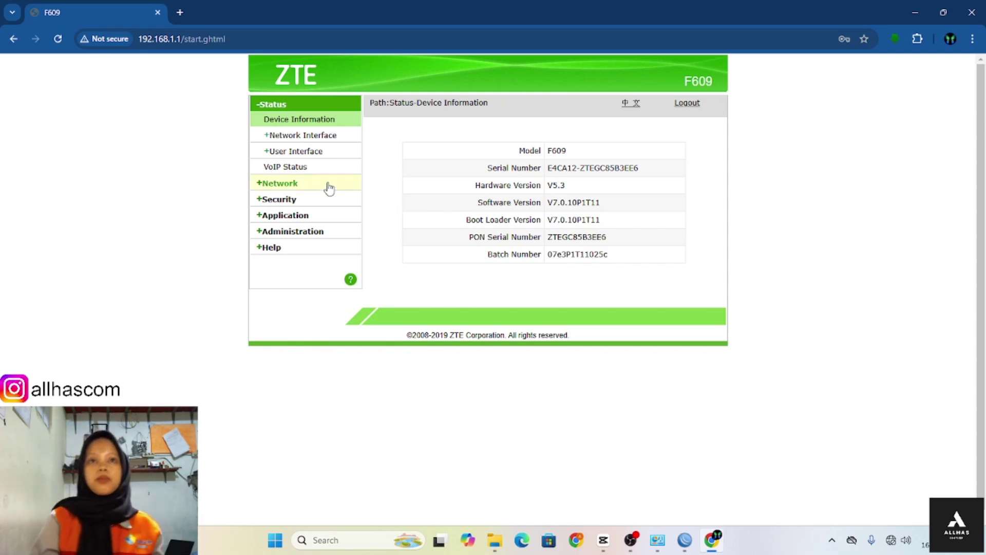
- In Network > WLAN > SSID Settings, replace the SSID Name with 'rajapolah' and submit
{"action": "left_click", "coordinate": [329, 186]}
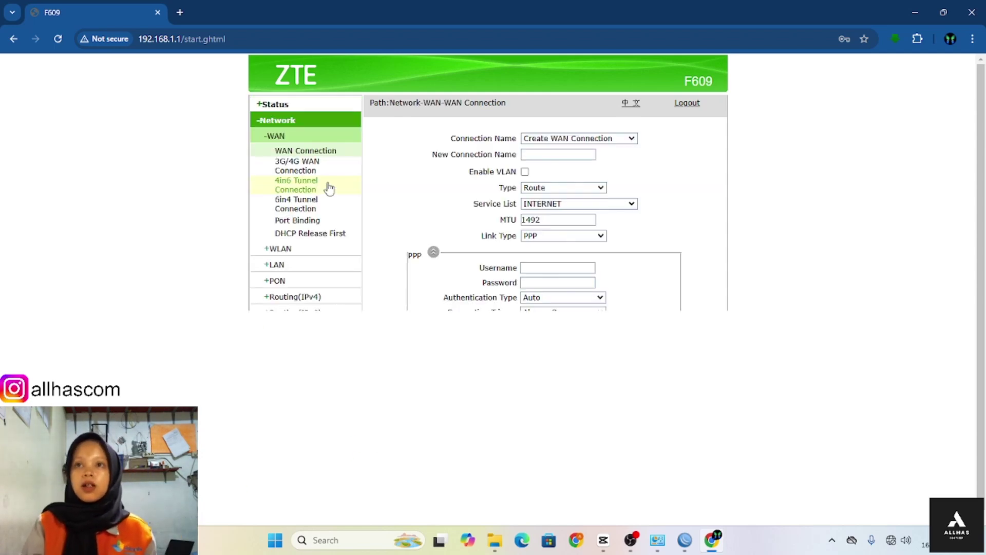
{"action": "left_click", "coordinate": [314, 251]}
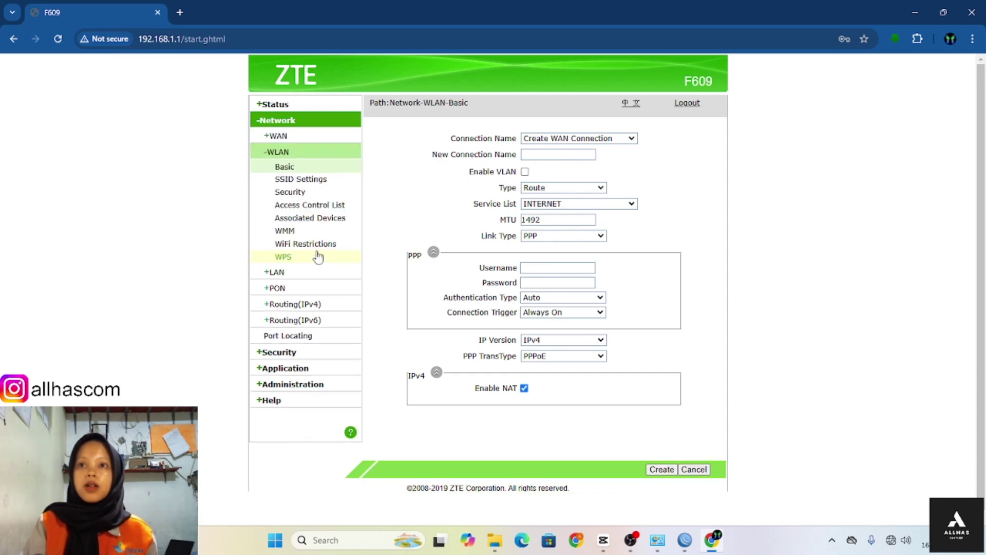
{"action": "left_click", "coordinate": [300, 180]}
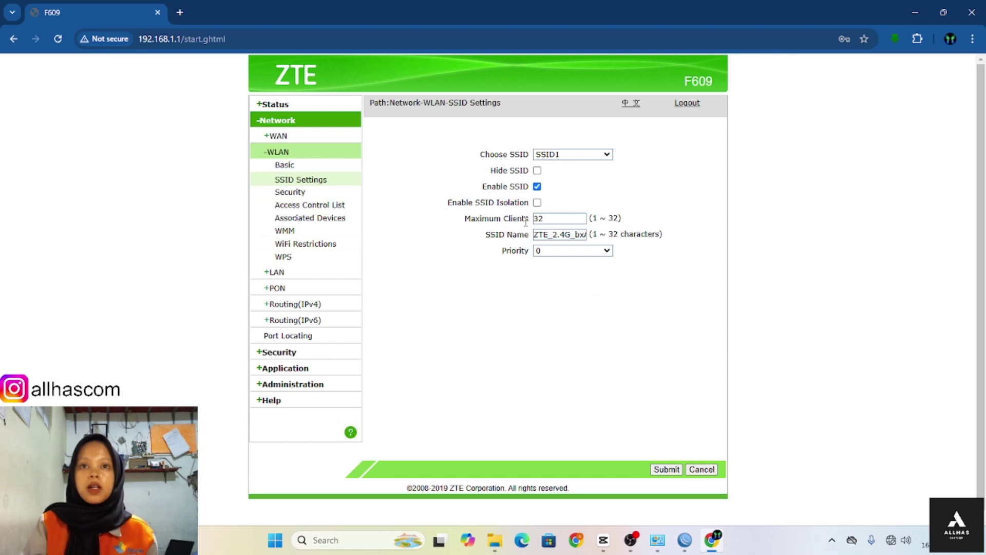
{"action": "double_click", "coordinate": [548, 235]}
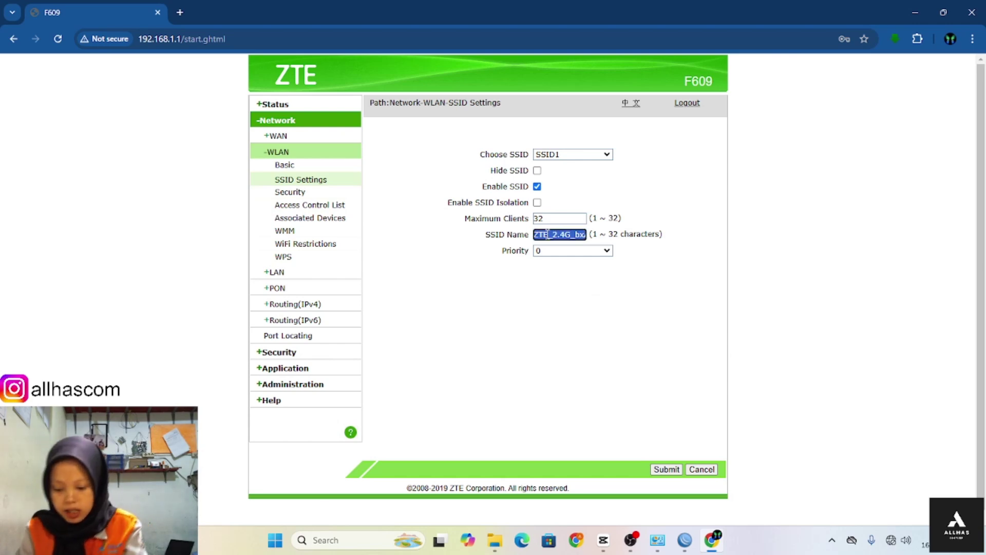
{"action": "key", "text": "BackSpace"}
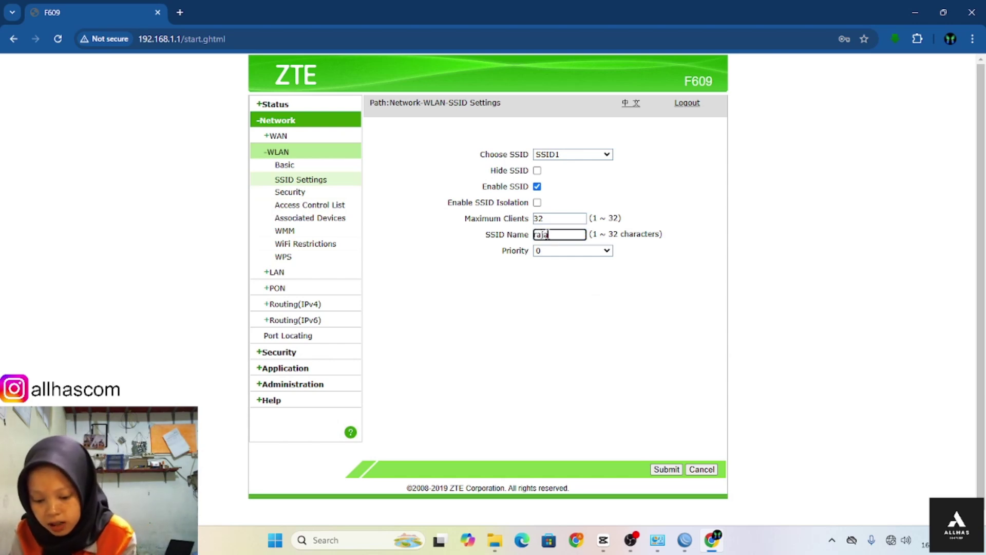
{"action": "type", "text": "rajapolah"}
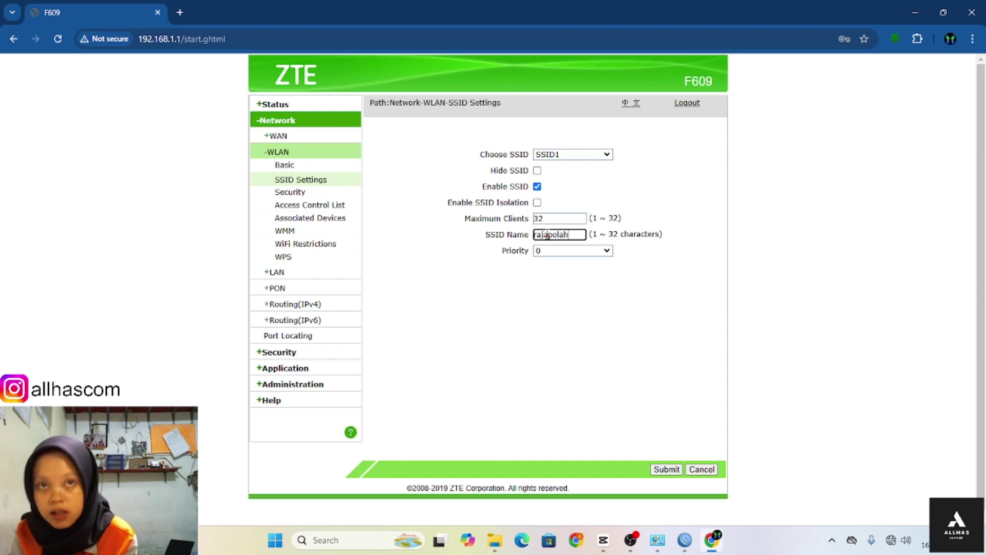
{"action": "left_click", "coordinate": [657, 471]}
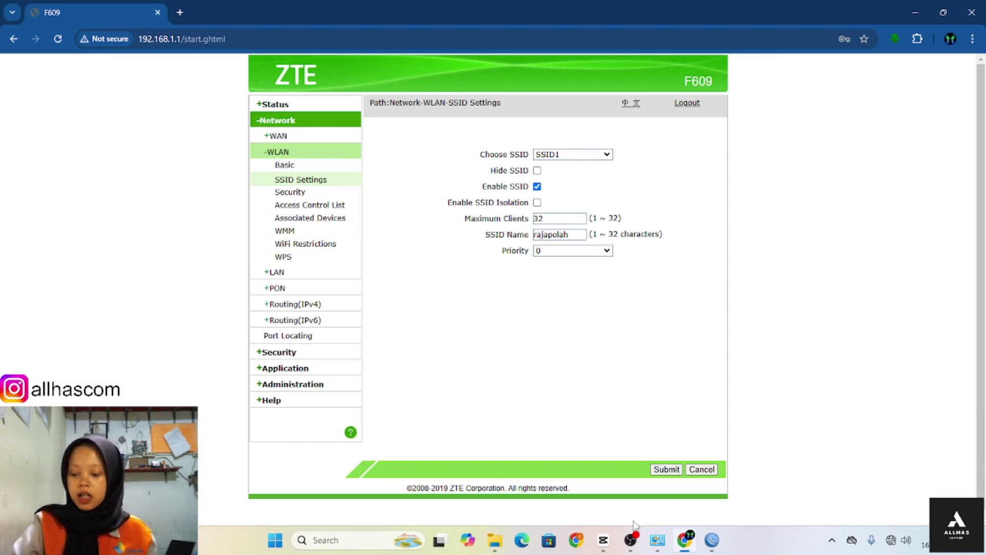
- Open the network adapter list via Control Panel's Network and Sharing Center
{"action": "left_click", "coordinate": [389, 539]}
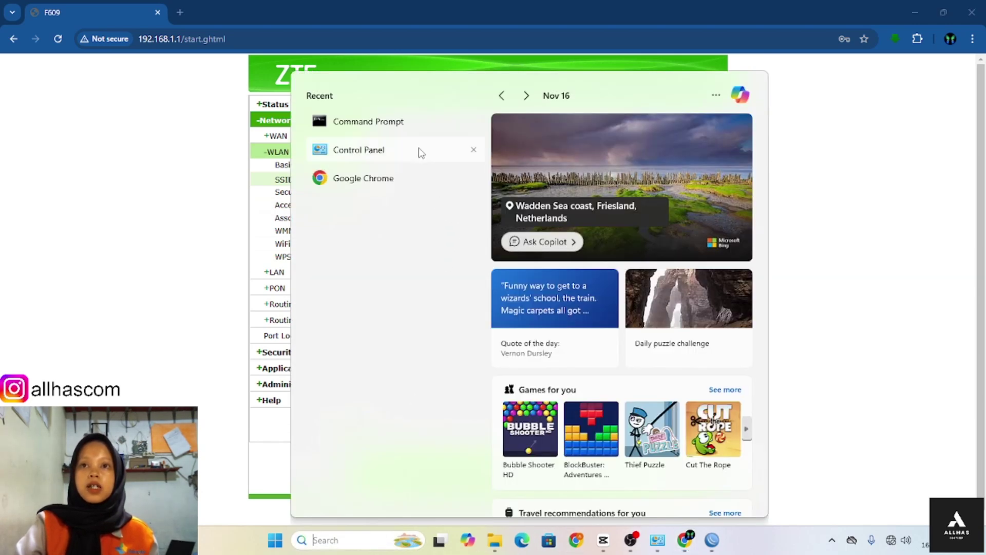
{"action": "left_click", "coordinate": [419, 150]}
{"action": "left_click", "coordinate": [473, 183]}
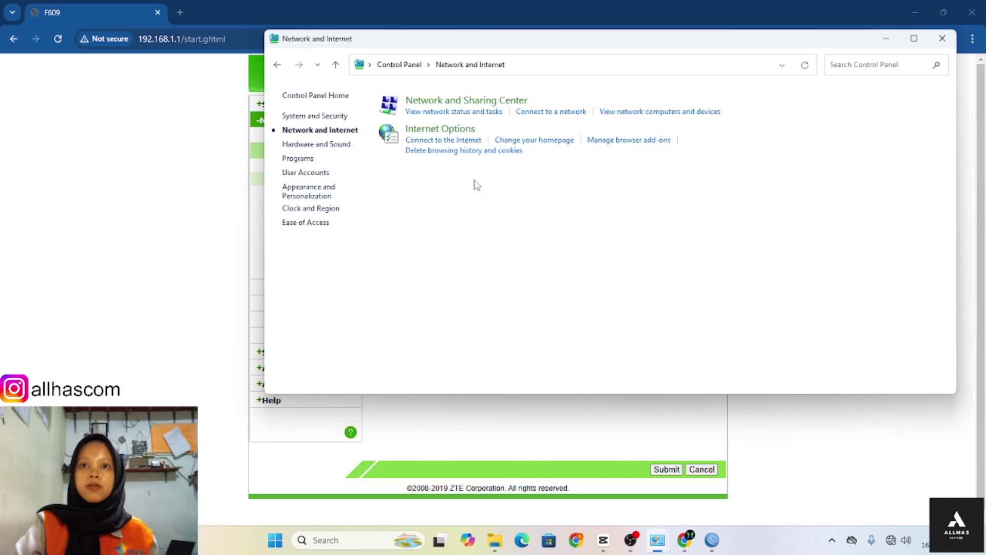
{"action": "left_click", "coordinate": [465, 102]}
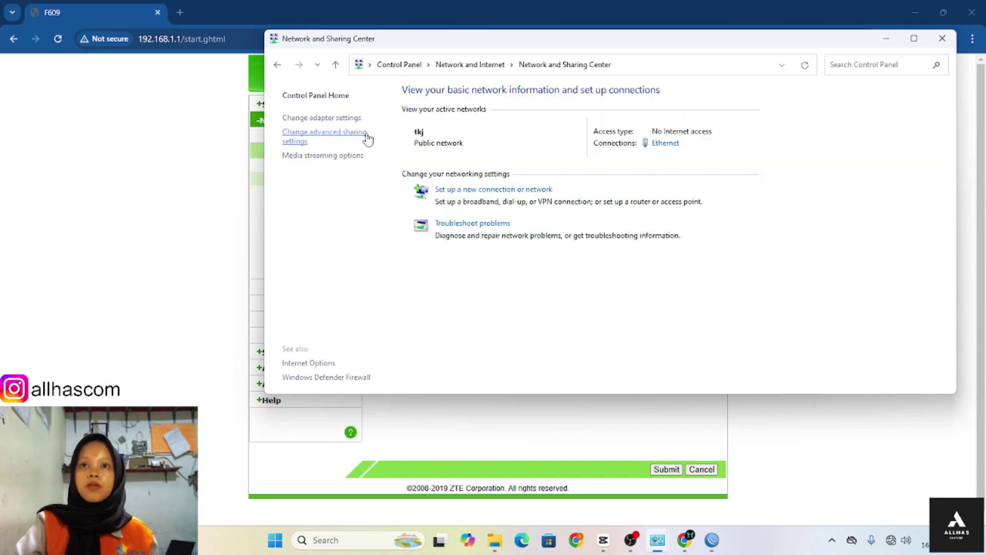
{"action": "left_click", "coordinate": [349, 118]}
- Disable and re-enable the Ethernet adapter, then return to the router's SSID page
{"action": "right_click", "coordinate": [354, 126]}
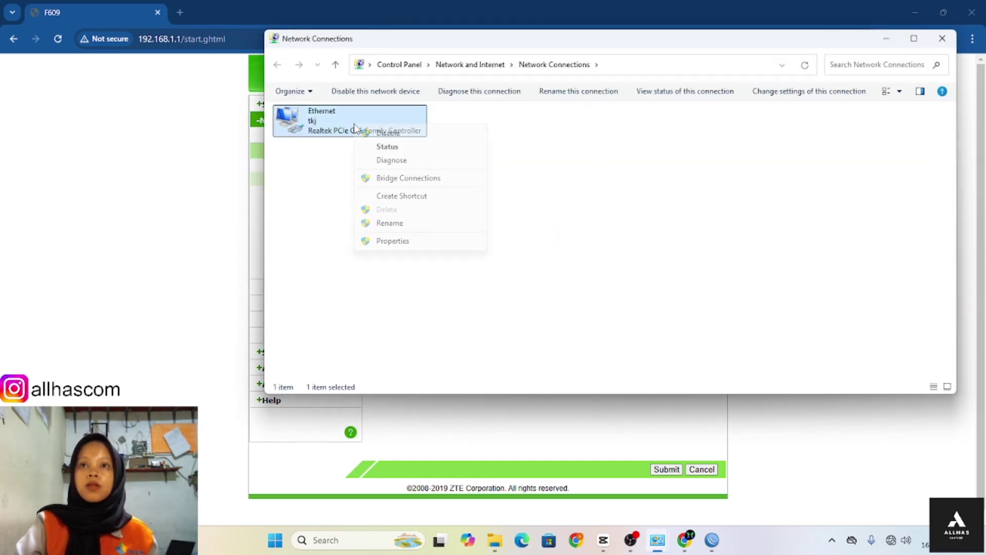
{"action": "left_click", "coordinate": [379, 134]}
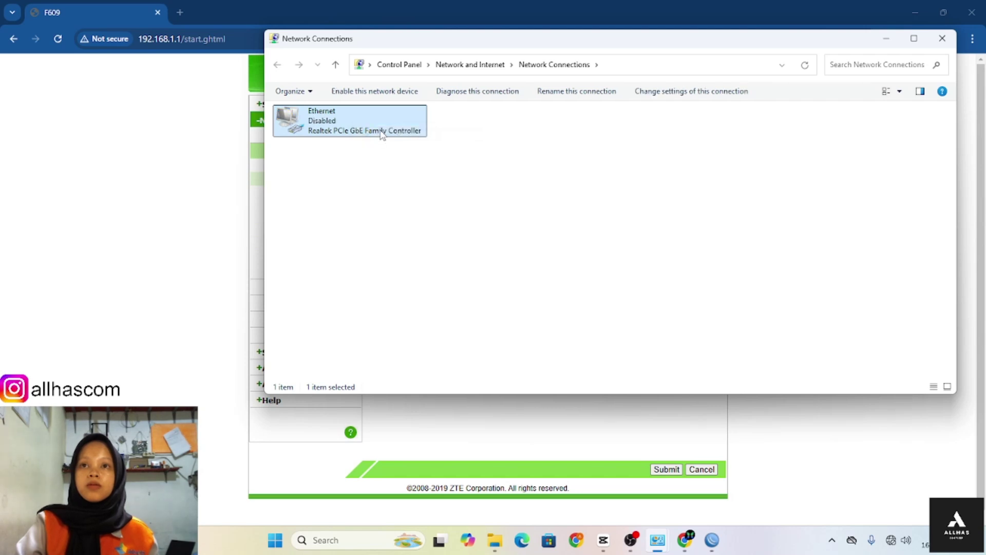
{"action": "right_click", "coordinate": [382, 132]}
{"action": "left_click", "coordinate": [393, 140]}
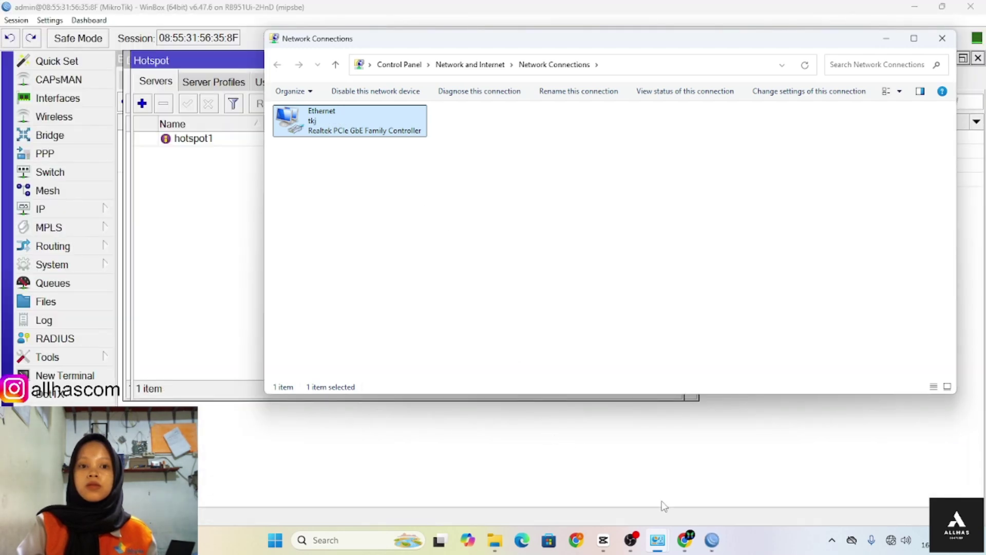
{"action": "left_click", "coordinate": [683, 541]}
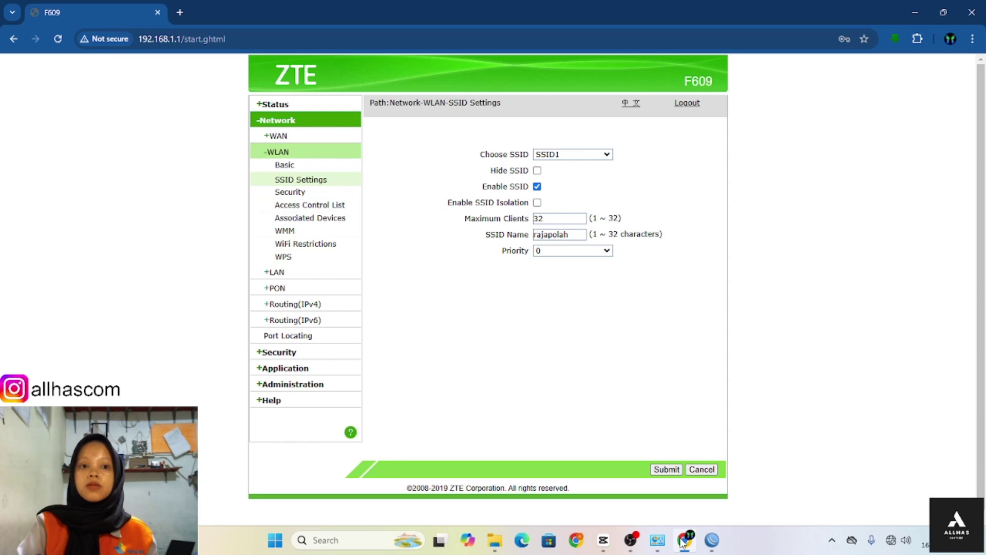
- Launch Microsoft Edge to load the MSN Indonesia homepage, briefly check Chrome, then return to Edge
{"action": "left_click", "coordinate": [708, 542]}
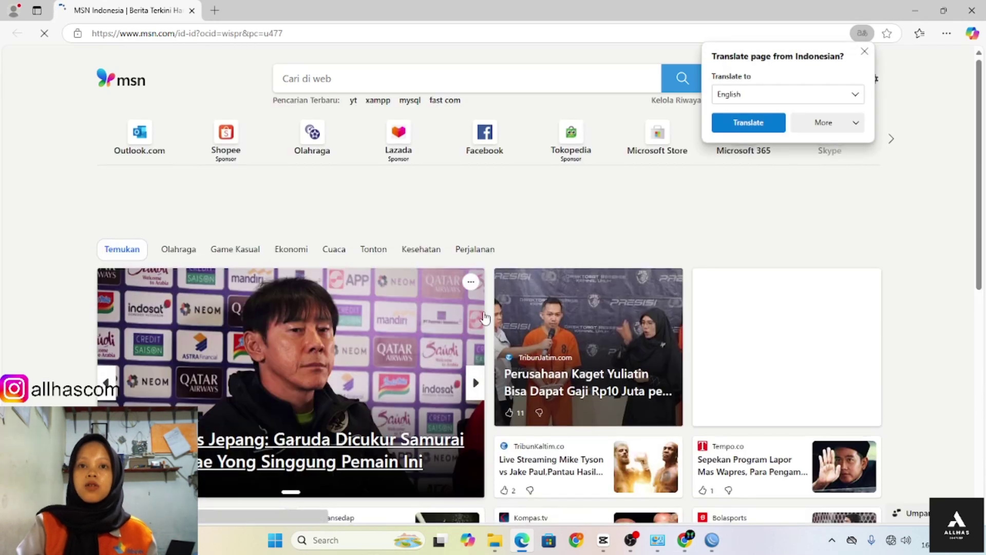
{"action": "scroll", "coordinate": [484, 317], "scroll_direction": "down", "scroll_amount": 3}
{"action": "scroll", "coordinate": [484, 318], "scroll_direction": "up", "scroll_amount": 5}
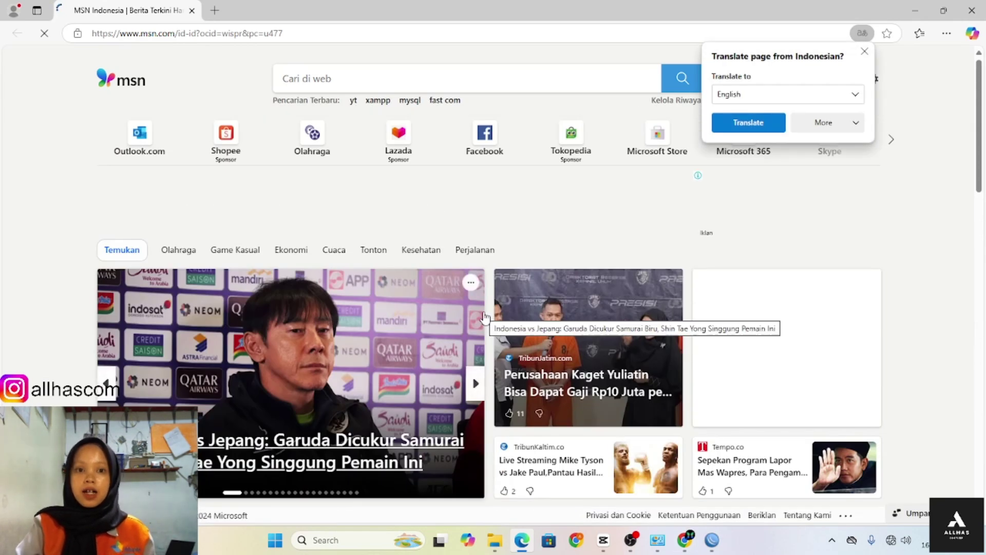
{"action": "left_click", "coordinate": [687, 539]}
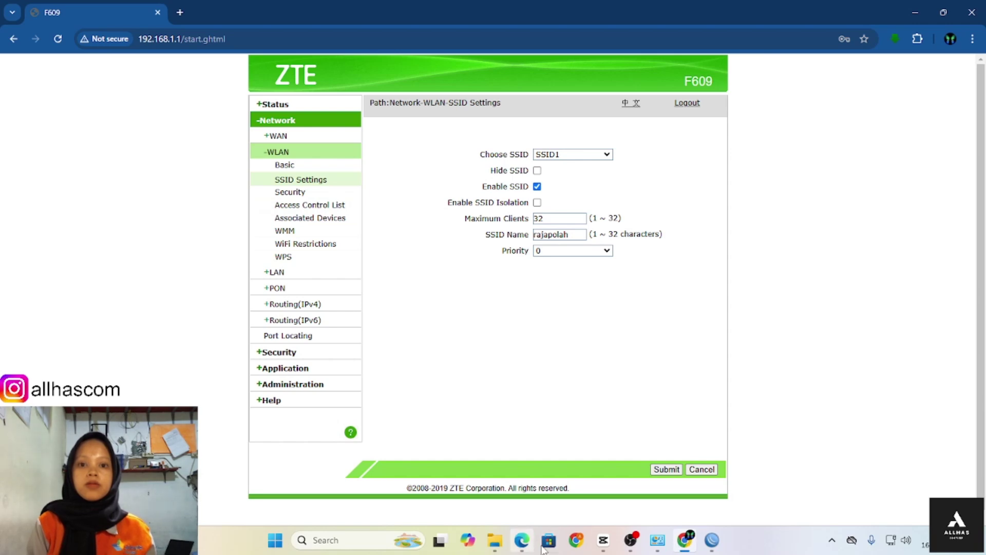
{"action": "left_click", "coordinate": [522, 540]}
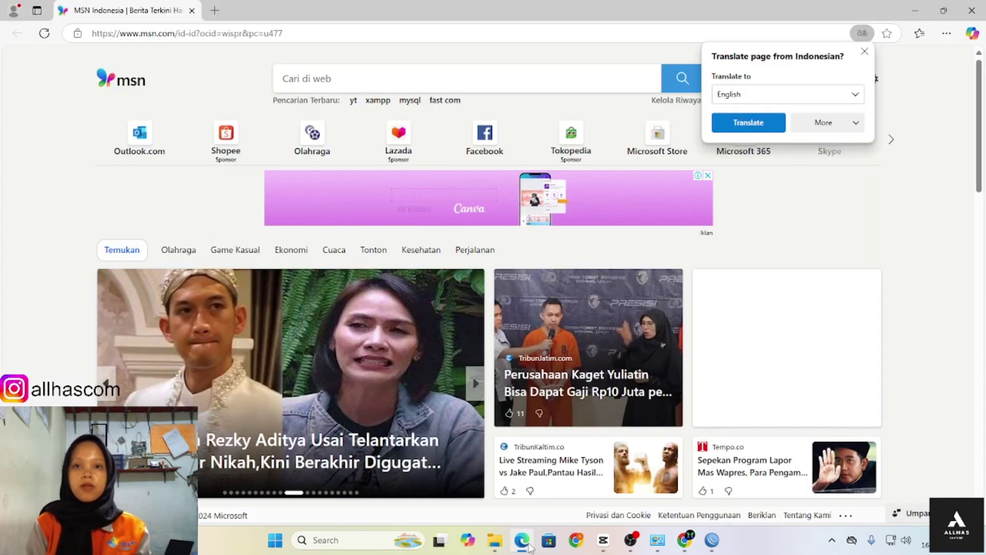